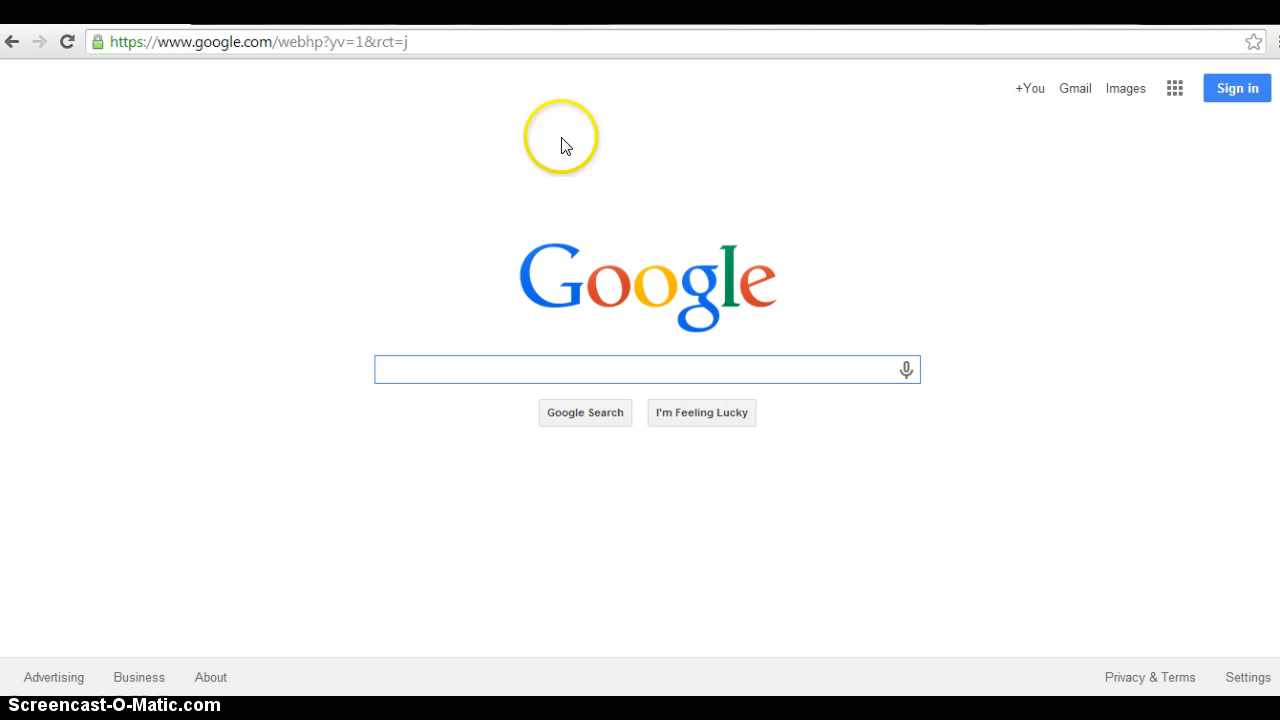
Sign in to Google with the mpspk12.org school account, entering the account password.
left_click(466, 44)
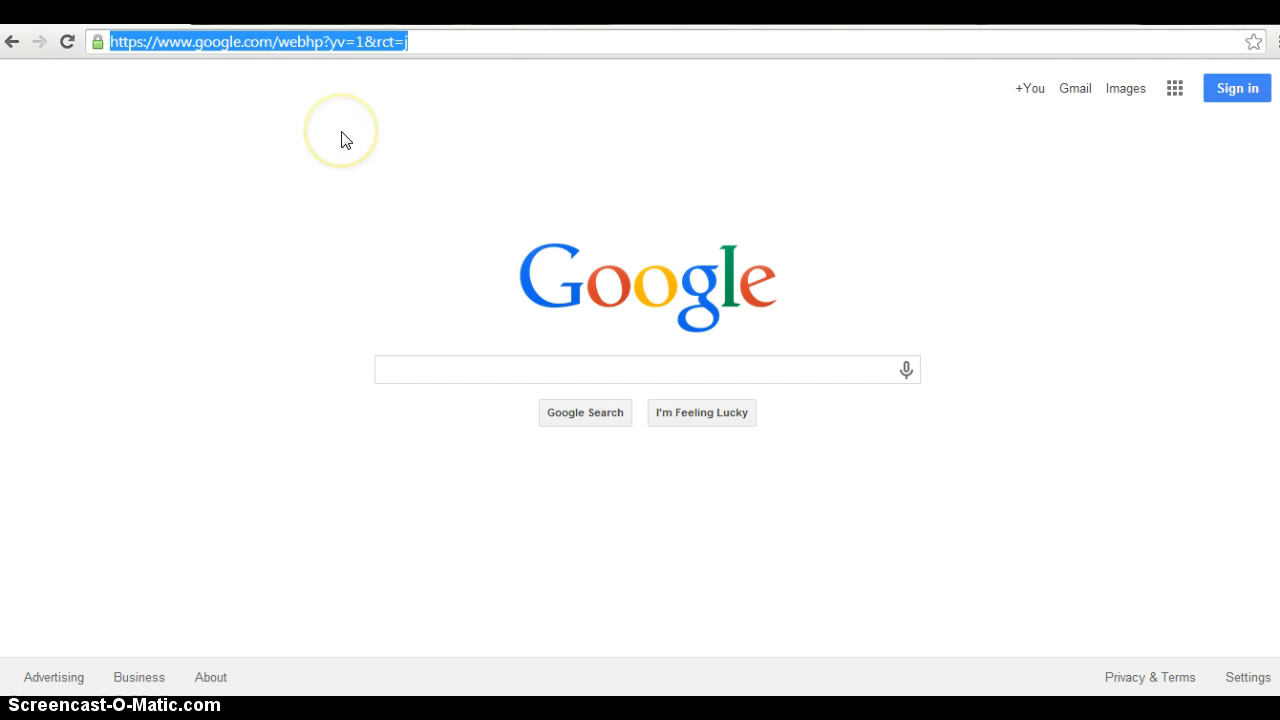
left_click(1228, 100)
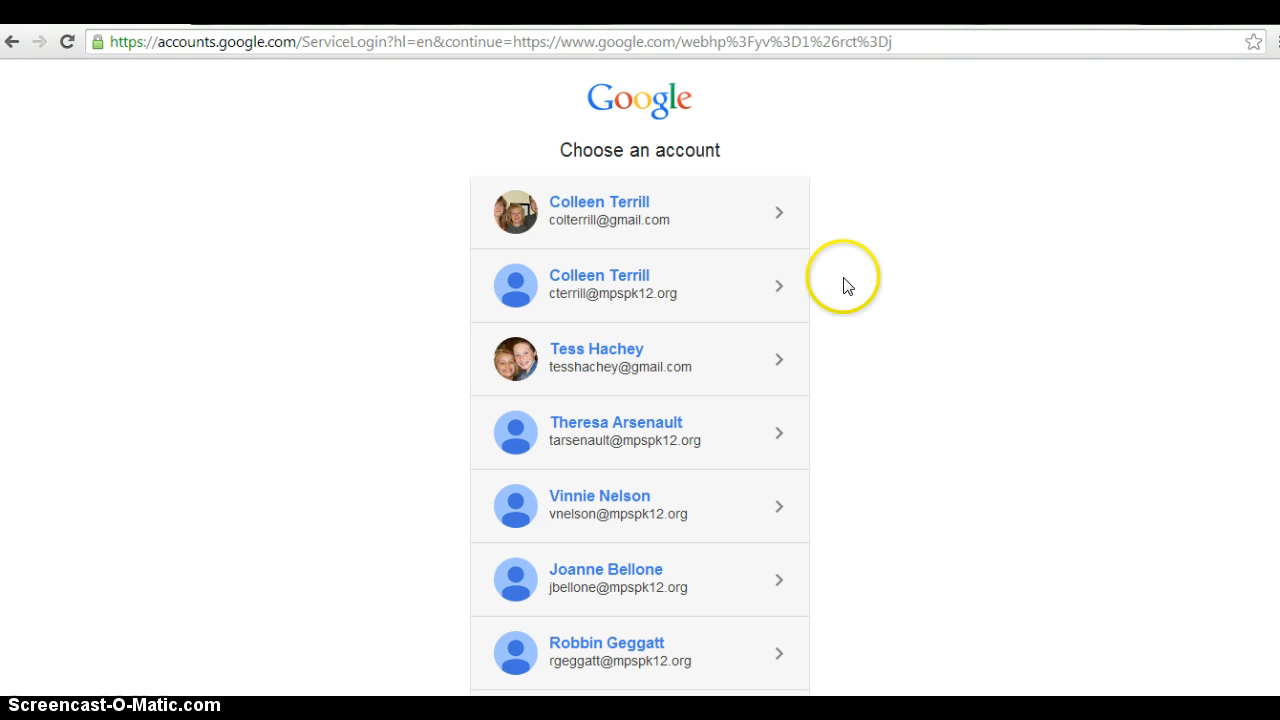
left_click(675, 295)
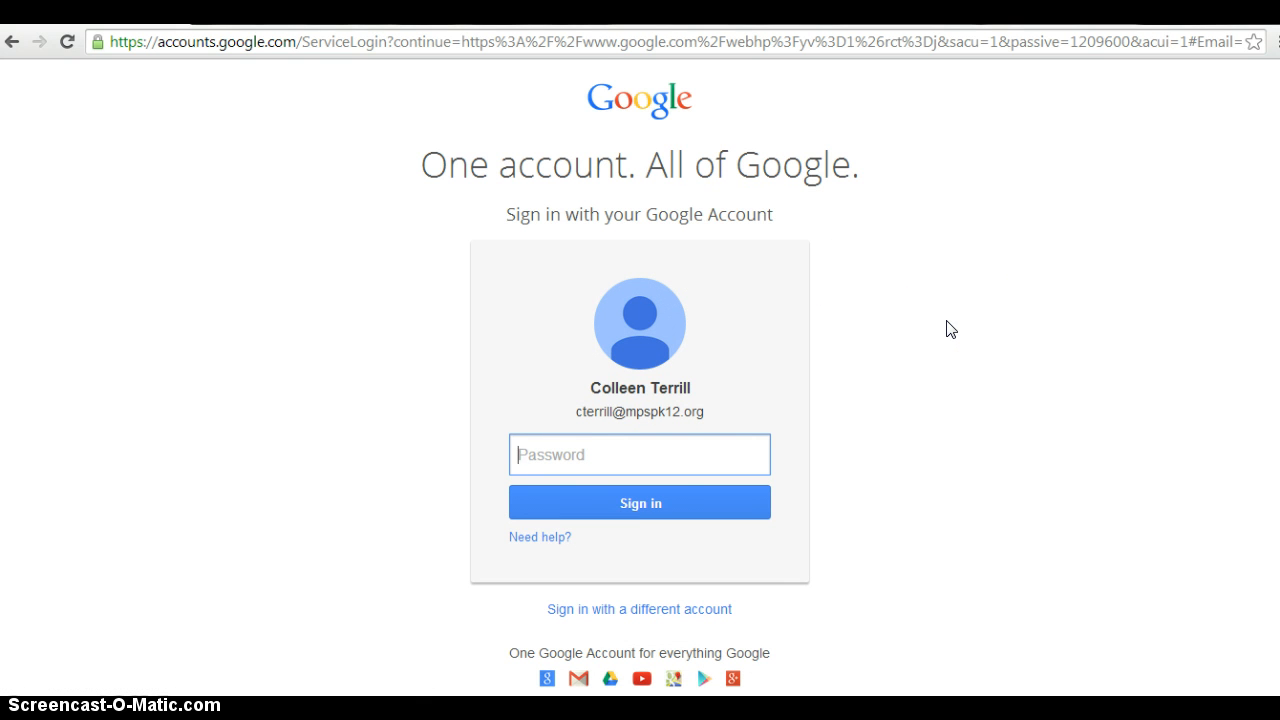
left_click(566, 455)
left_click(619, 507)
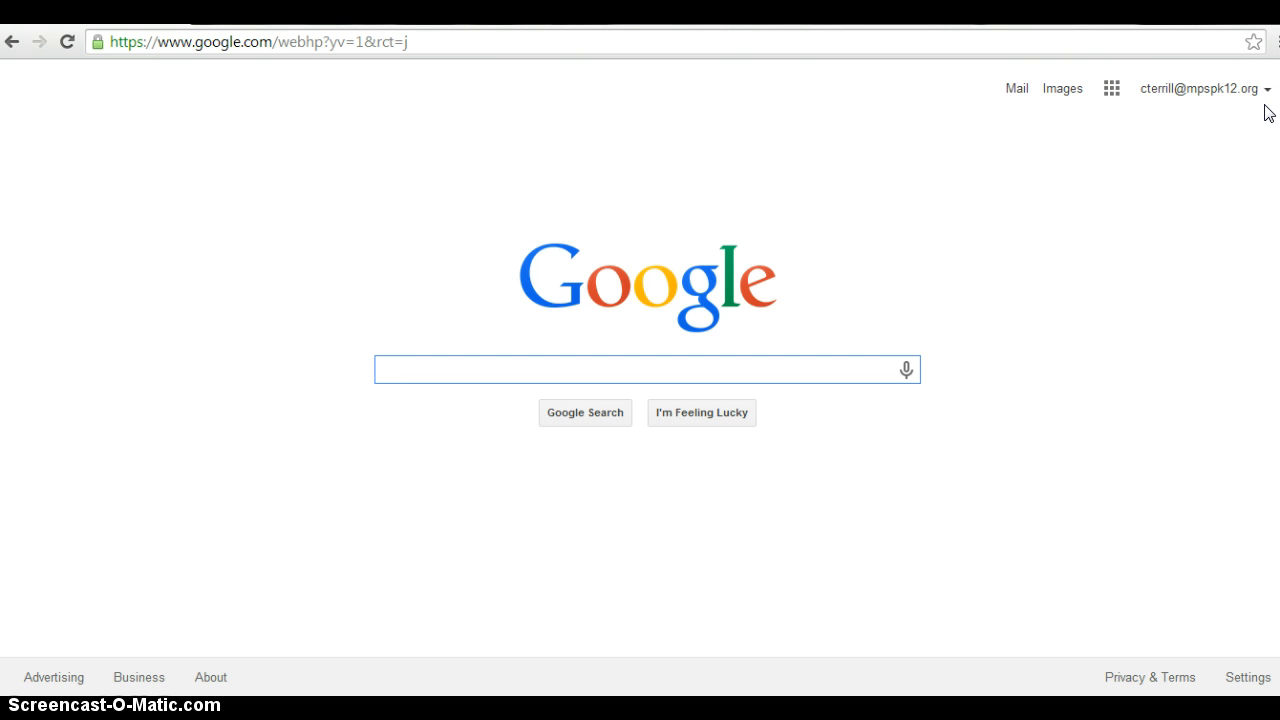
Open the full Google products page from the expanded list of Google apps.
left_click(1112, 90)
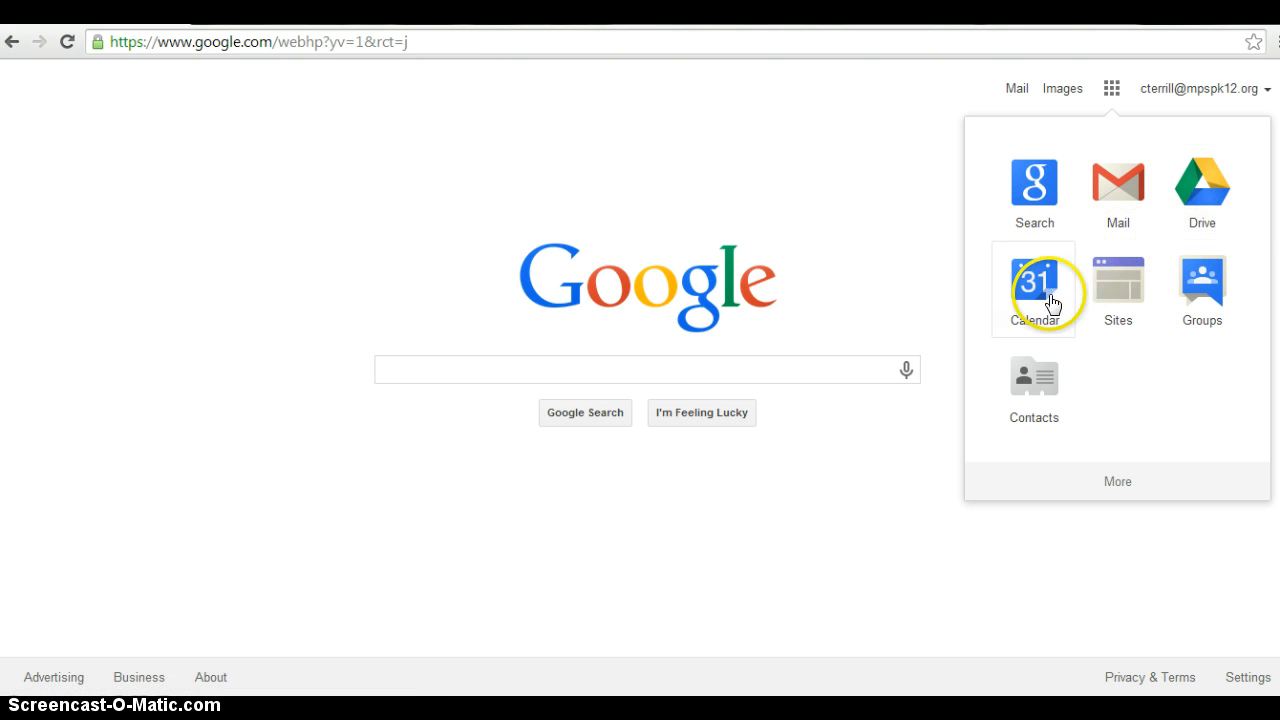
left_click(1242, 227)
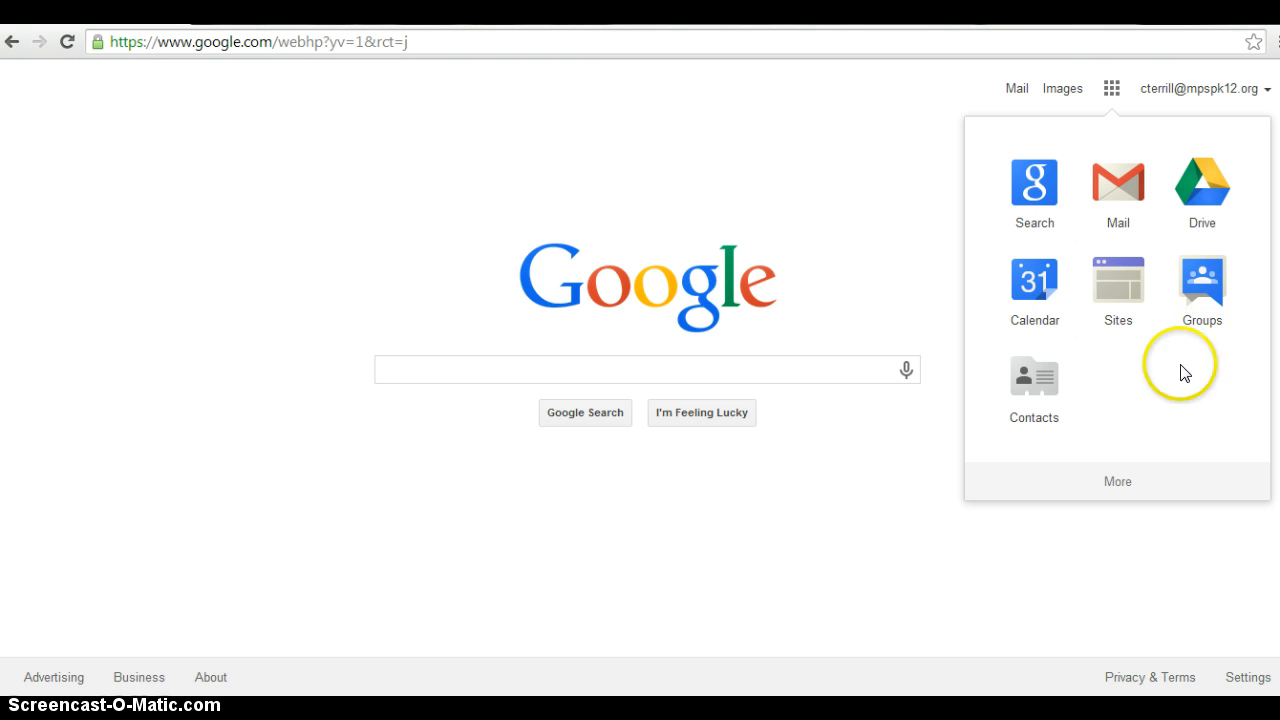
left_click(1127, 473)
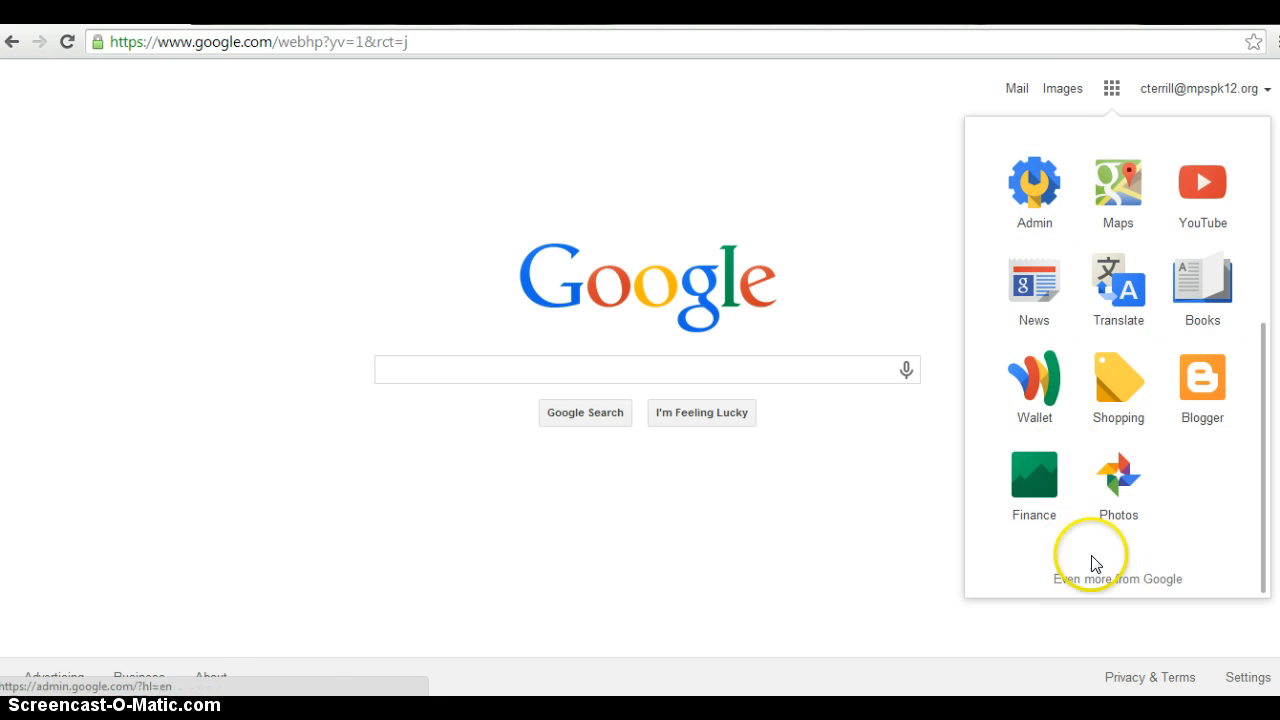
left_click(1158, 584)
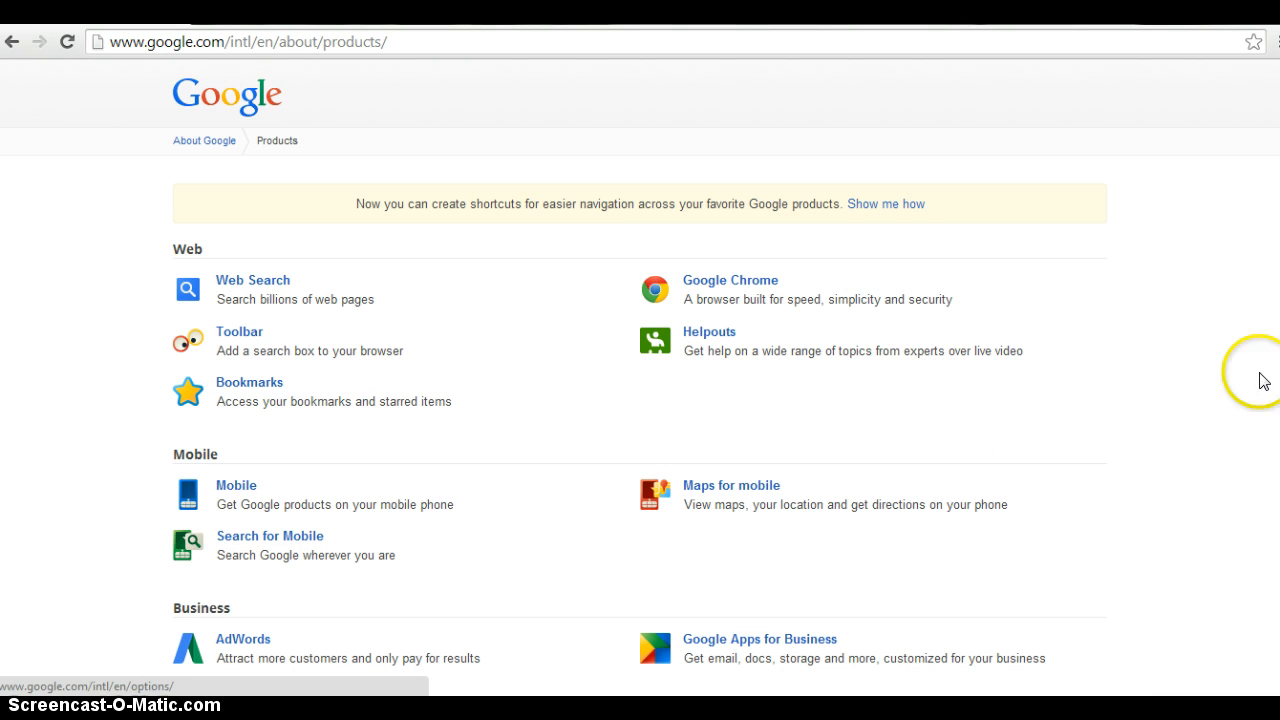
Open Drive from the Home & Office section of the products page.
scroll(1270, 300, "down", 2)
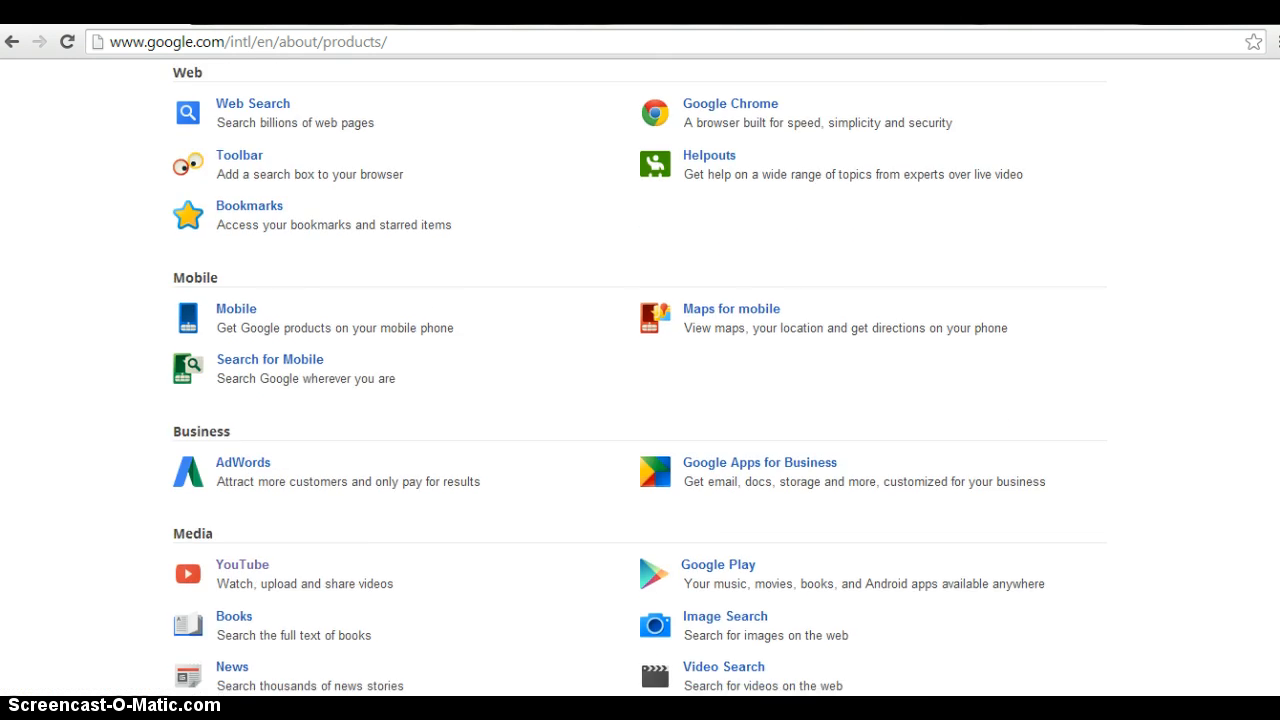
scroll(640, 381, "down", 4)
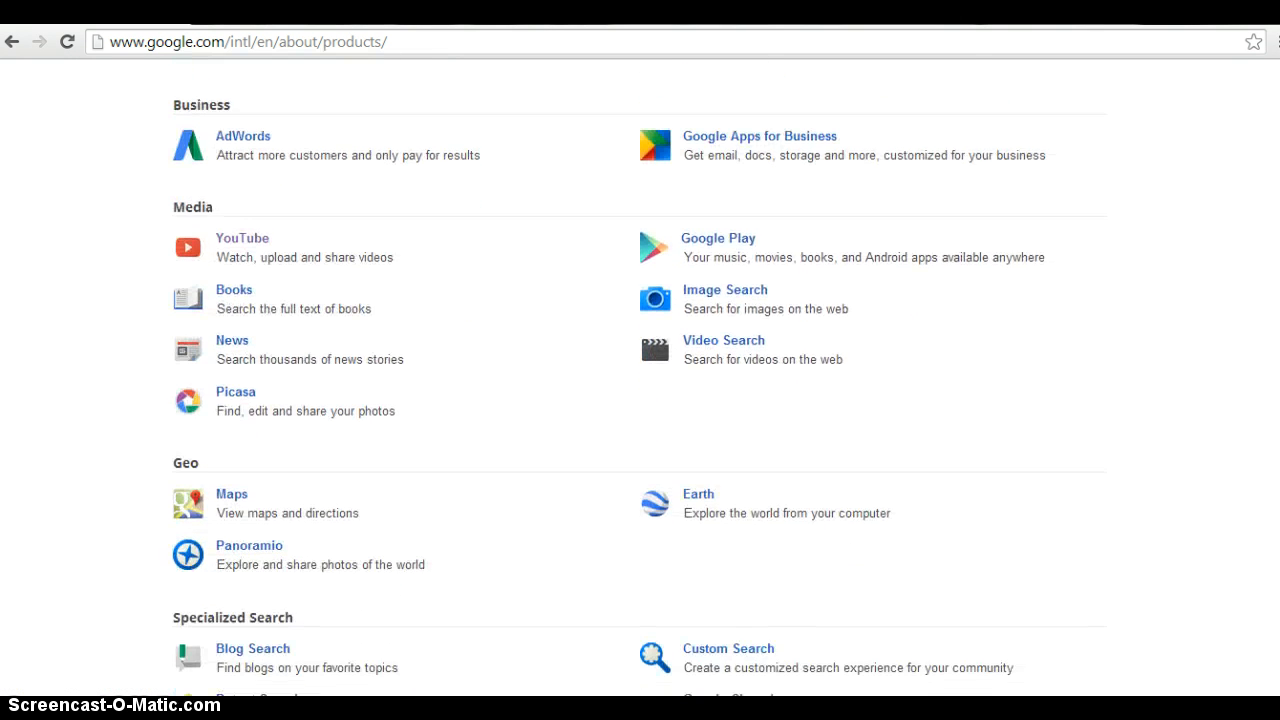
scroll(640, 381, "down", 3)
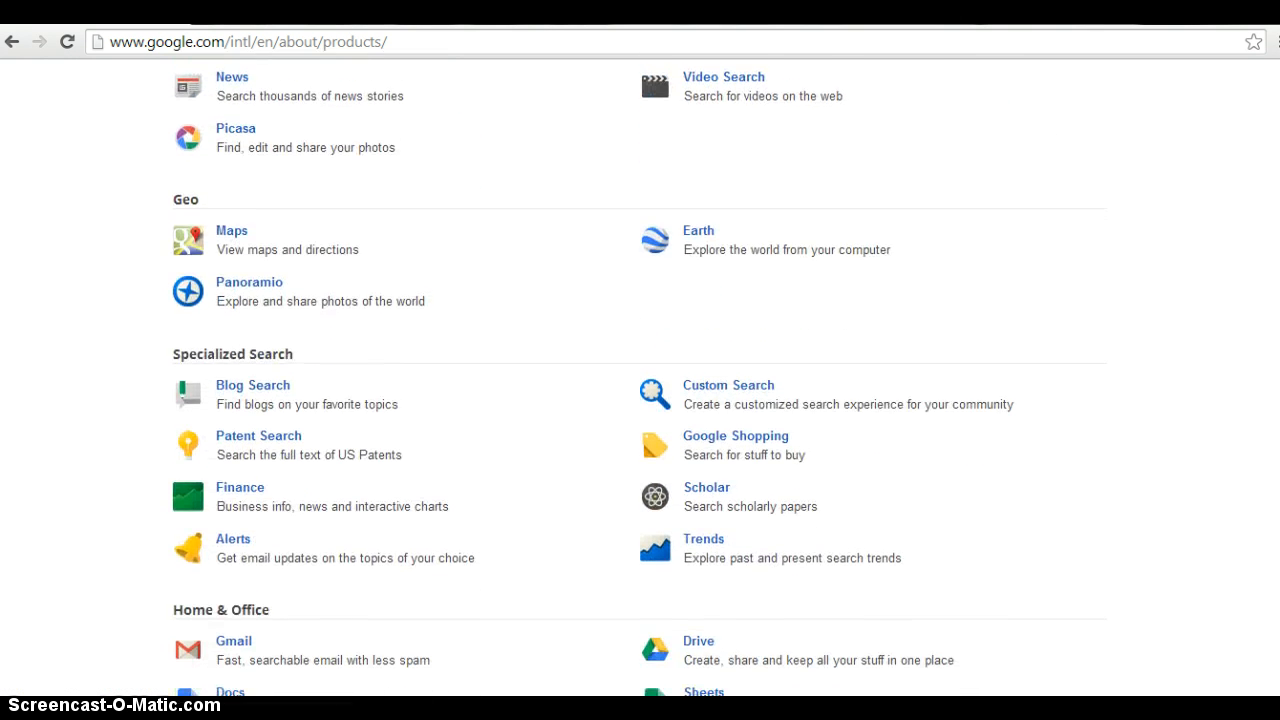
scroll(640, 381, "down", 4)
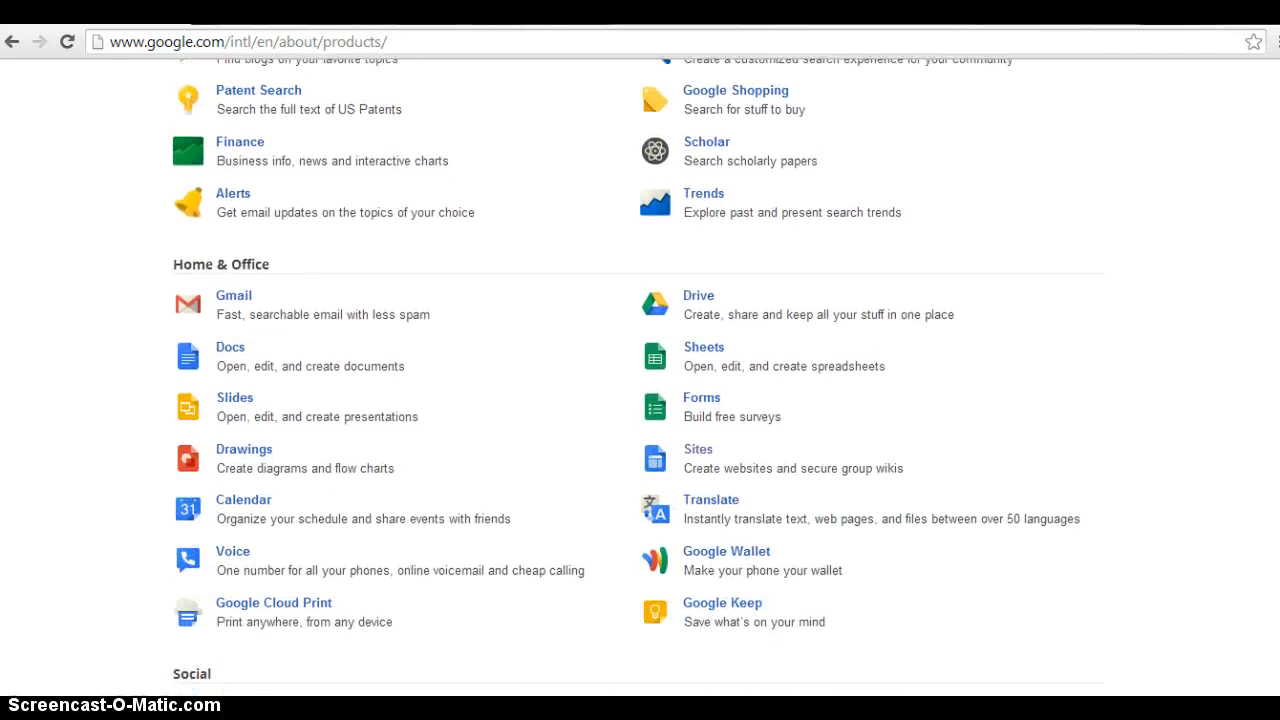
scroll(640, 381, "down", 1)
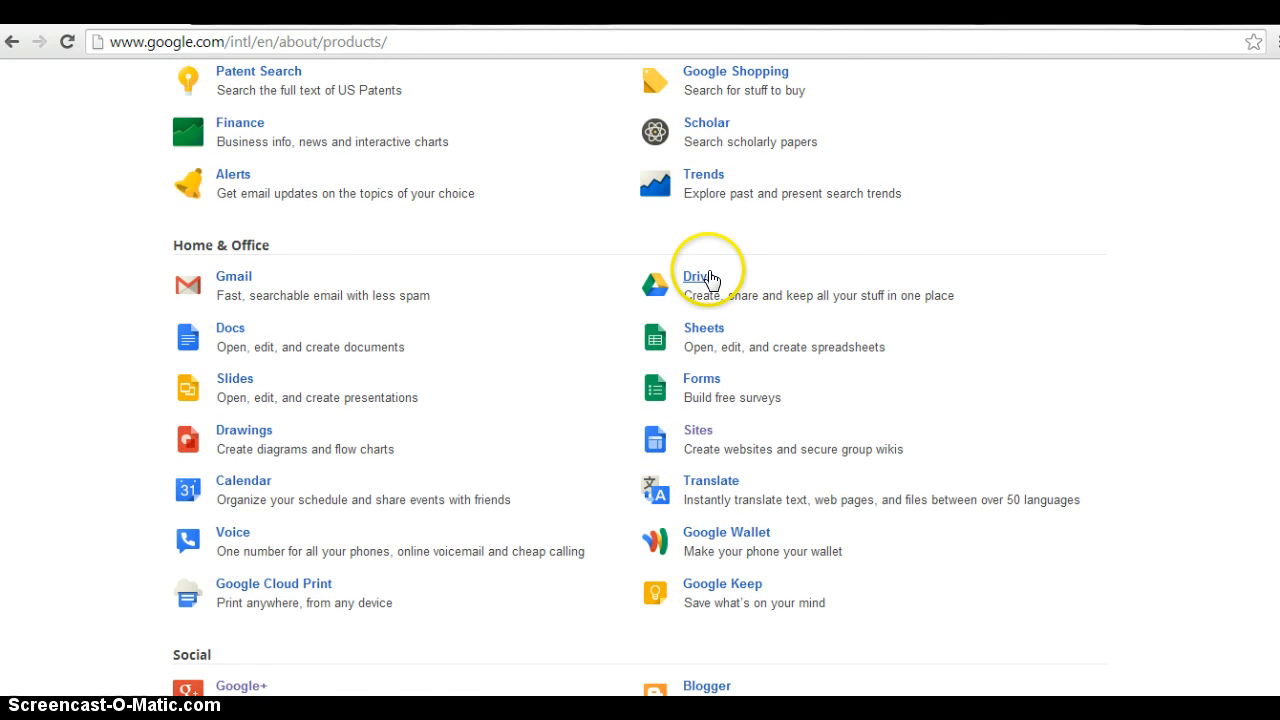
left_click(706, 280)
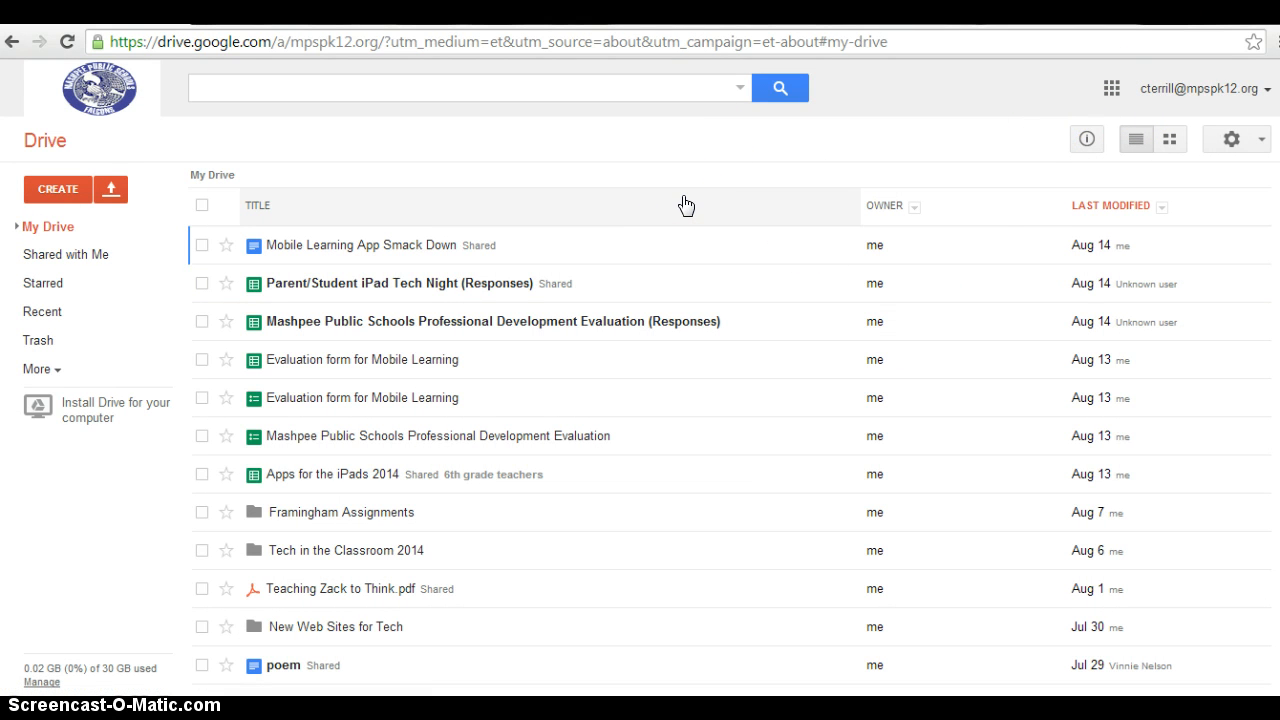
Look at the additional apps that can be connected to Drive, and close the app gallery.
left_click(50, 187)
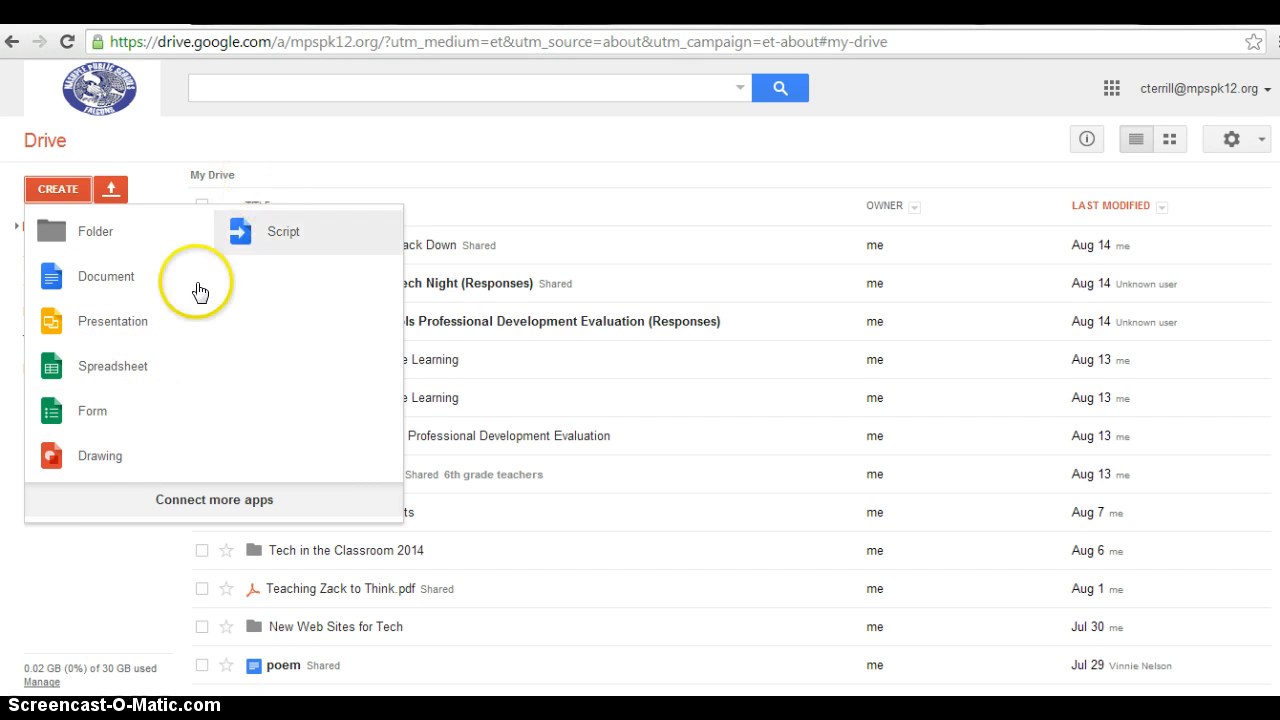
left_click(162, 499)
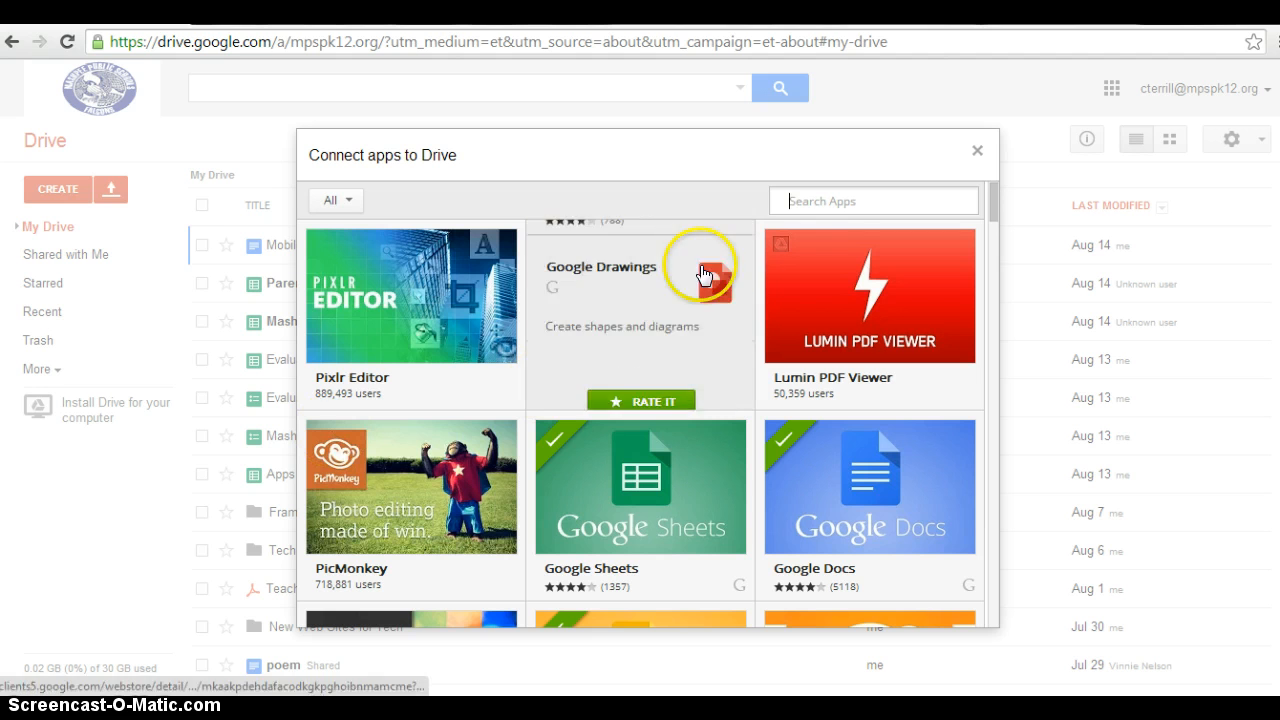
left_click(978, 152)
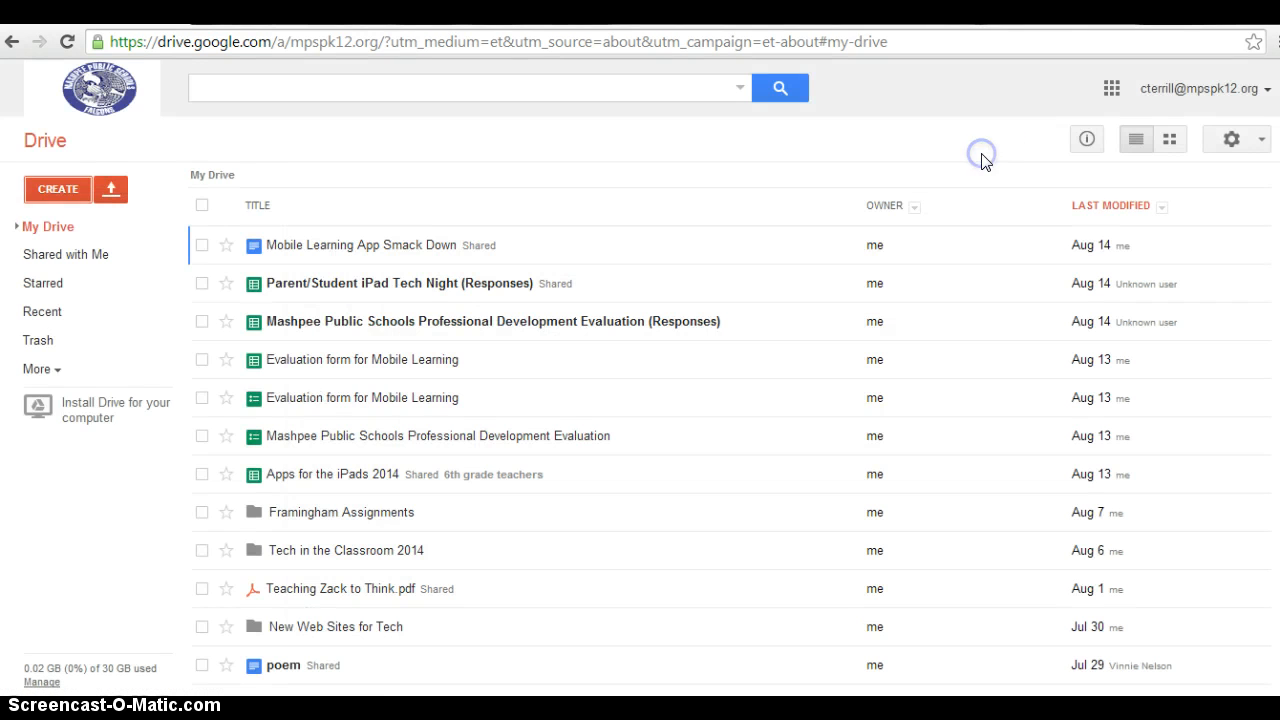
Create a new text document in Drive and rename it Test document.
left_click(62, 192)
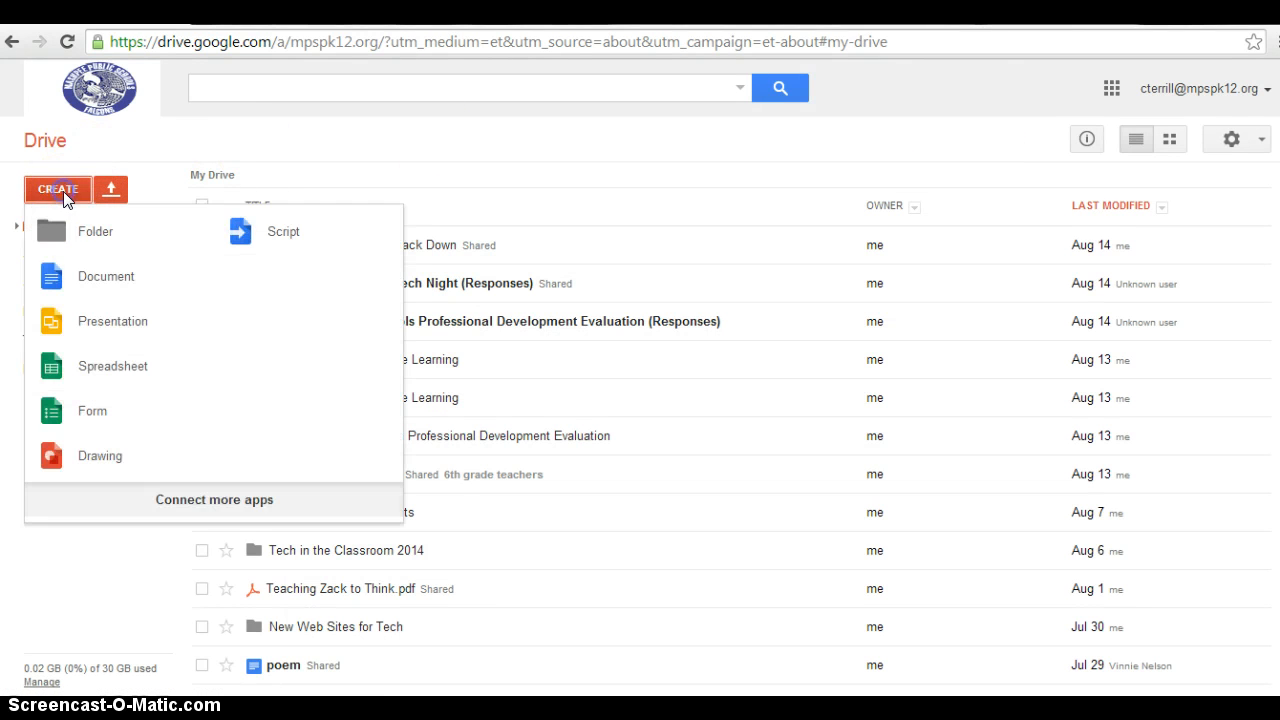
left_click(68, 284)
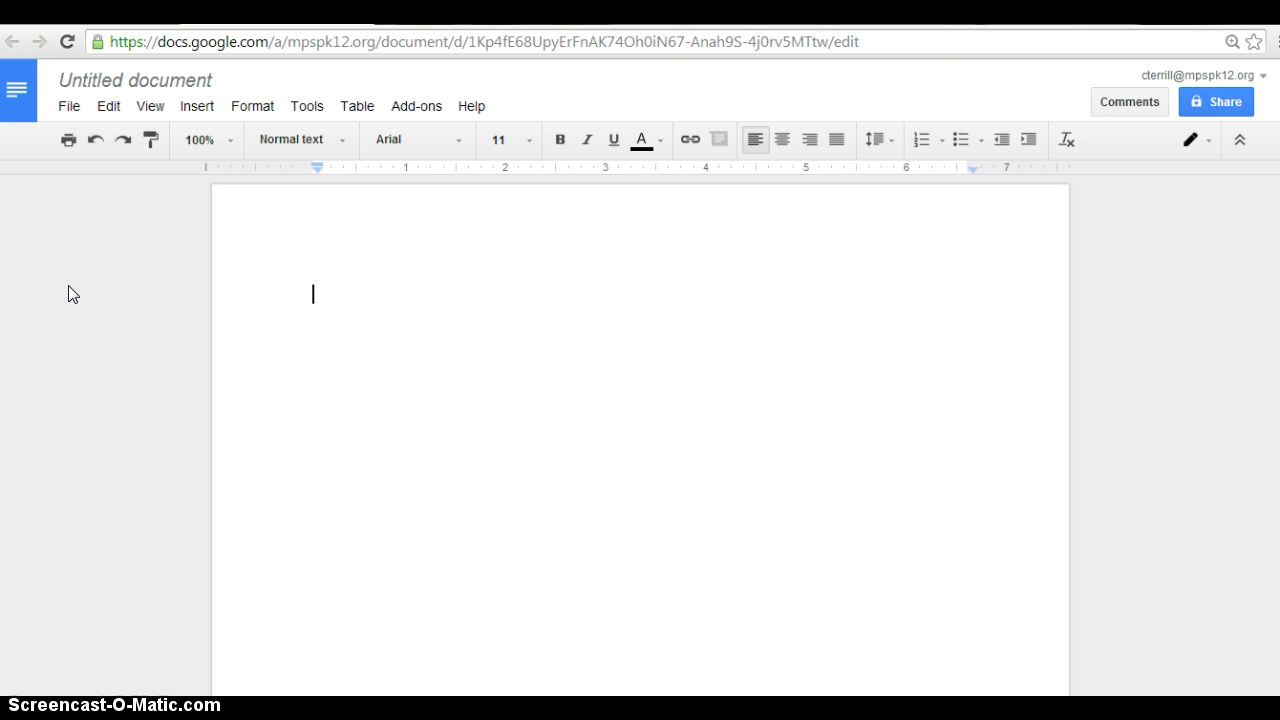
left_click(224, 84)
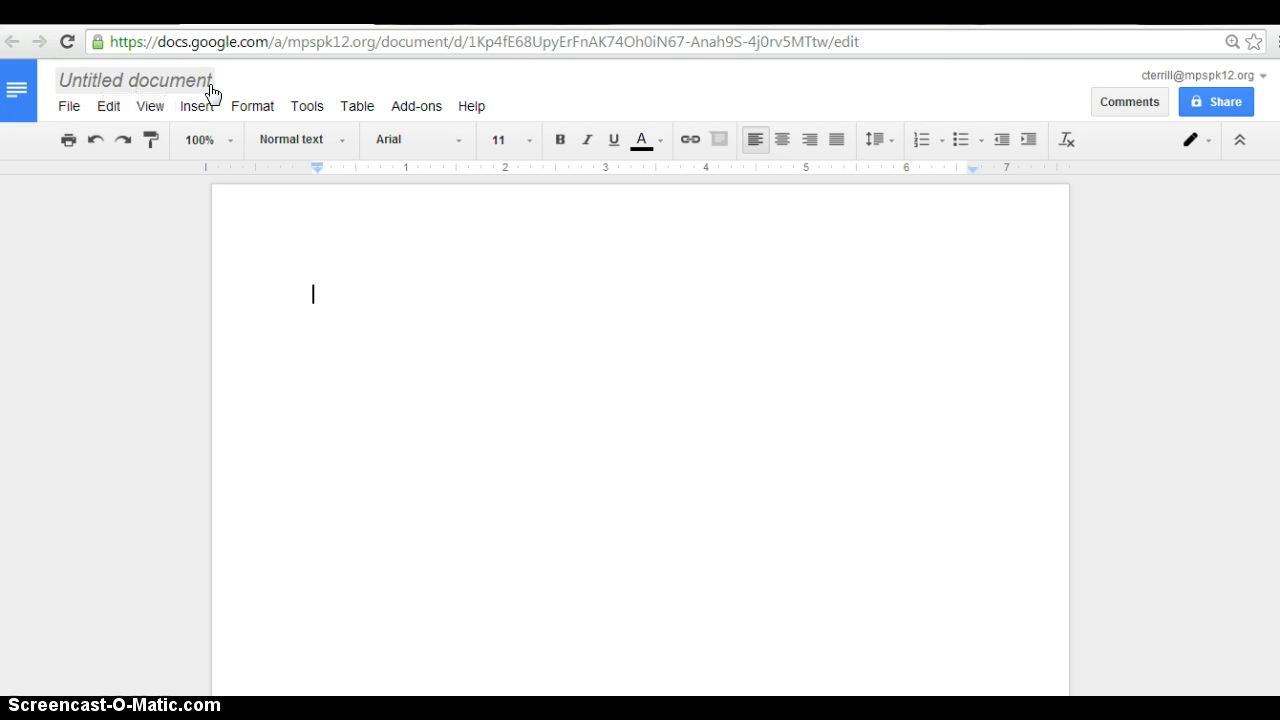
left_click(188, 78)
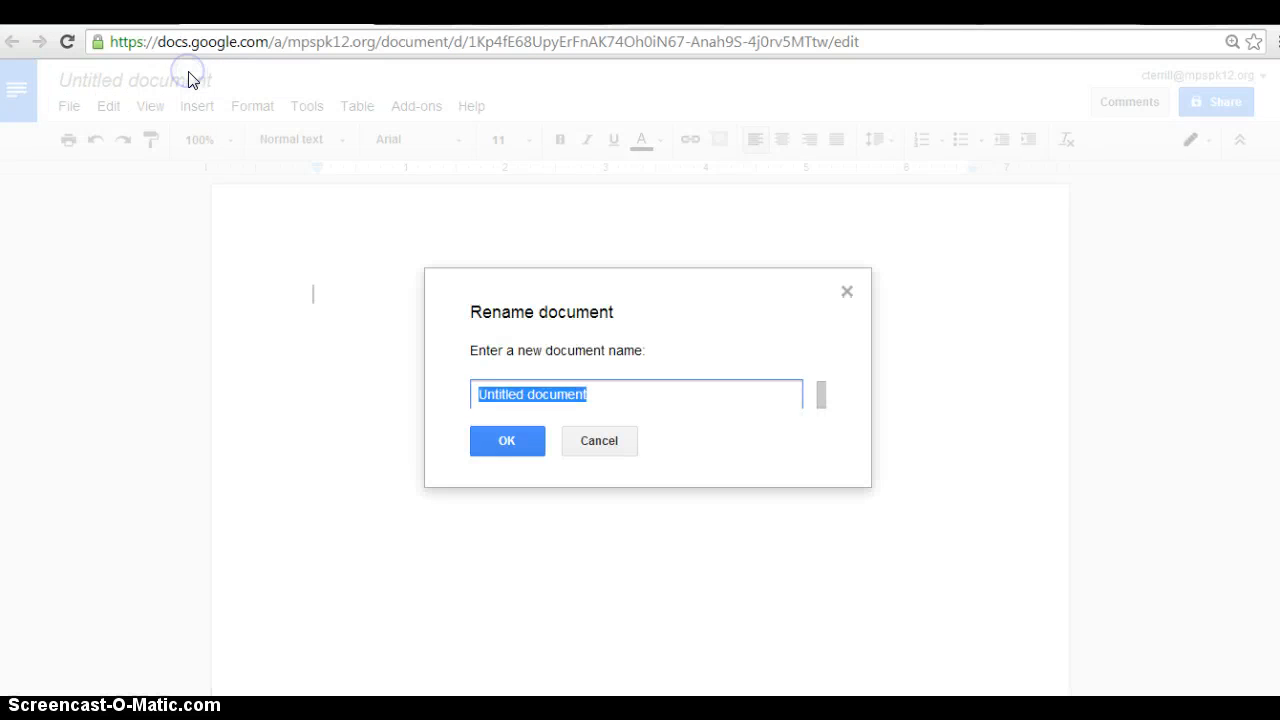
left_click(606, 401)
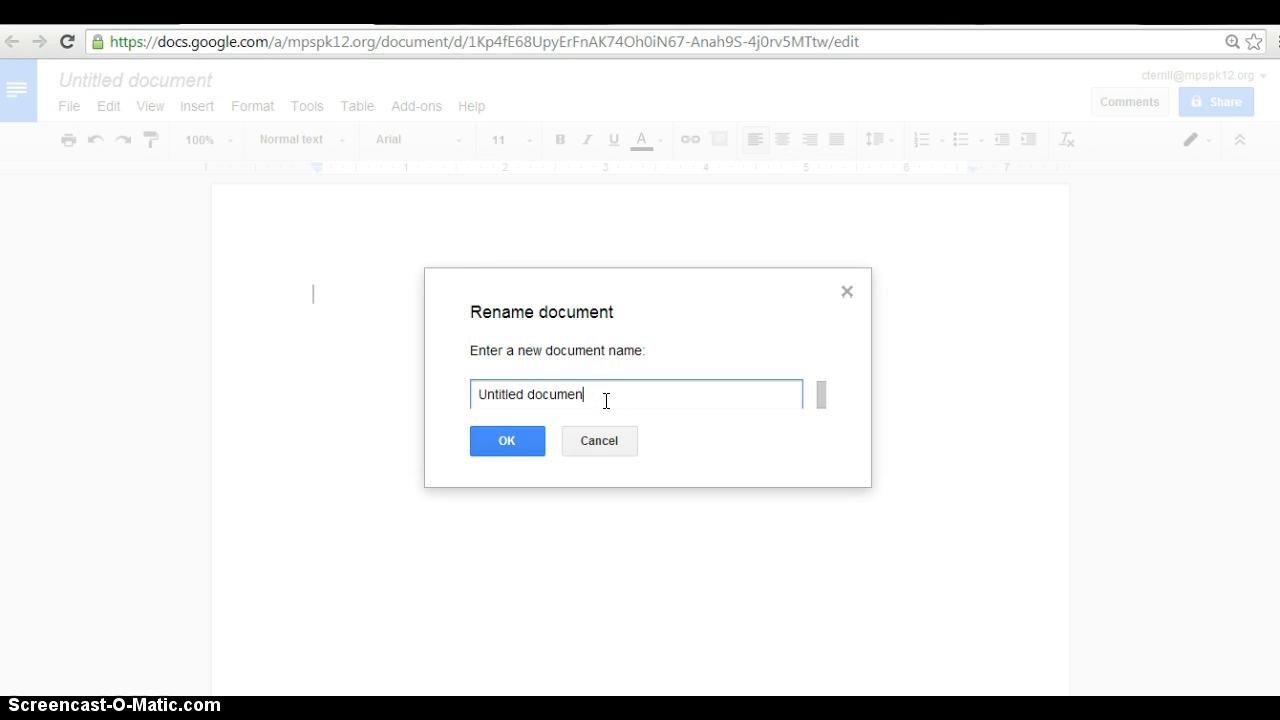
key("BackSpace")
key("BackSpace")
key("BackSpace")
key("BackSpace")
key("BackSpace")
type("Te")
left_click(510, 441)
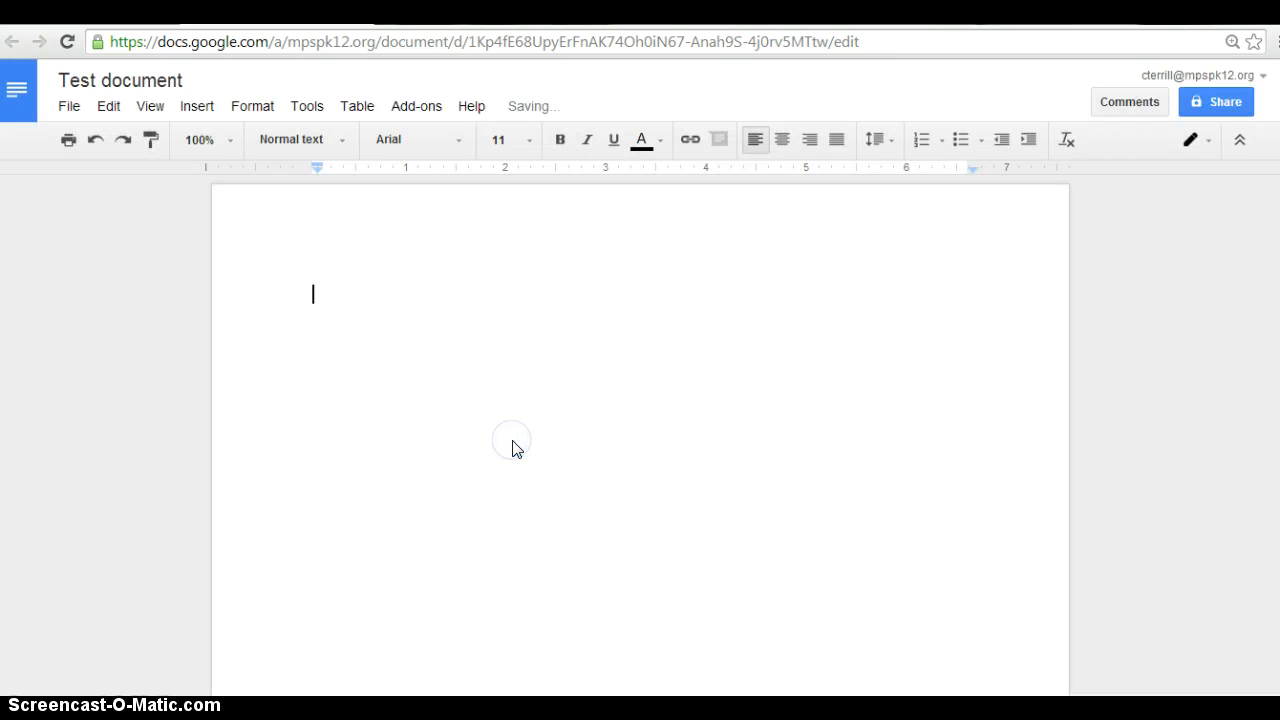
Enter "Hello" in the document body and check the document's save status.
left_click(377, 268)
type("Hello")
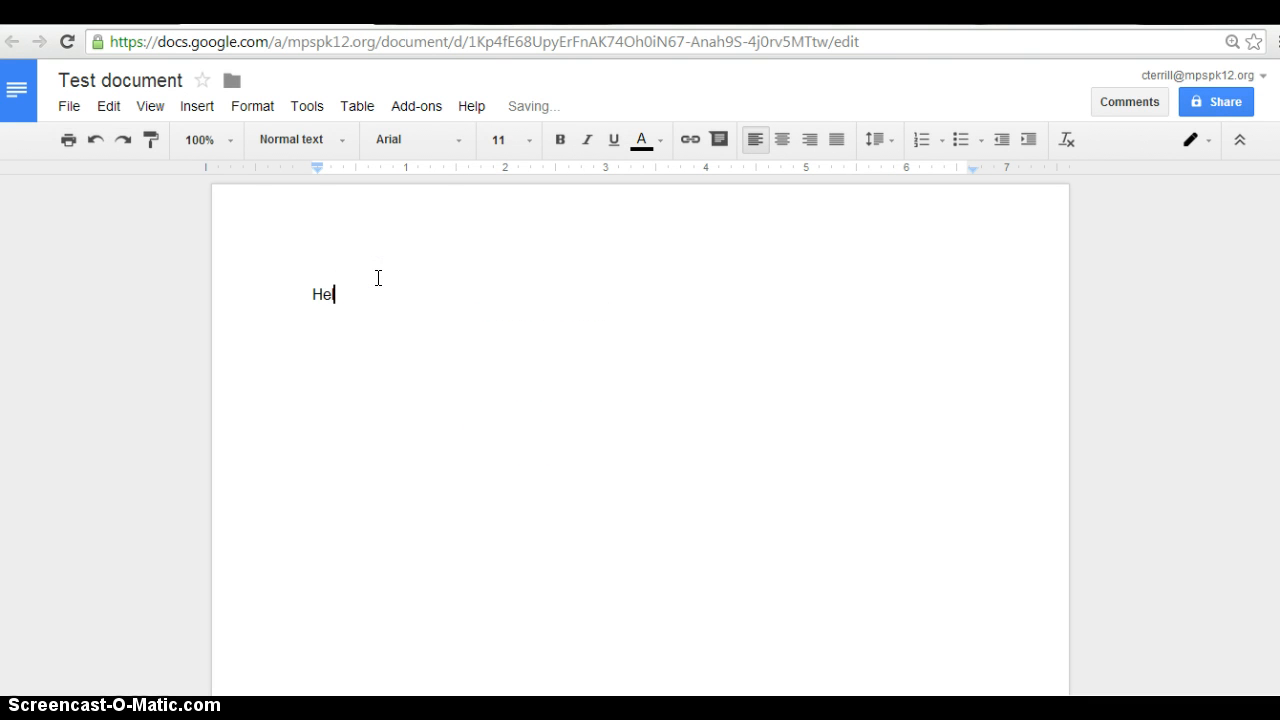
left_click(394, 278)
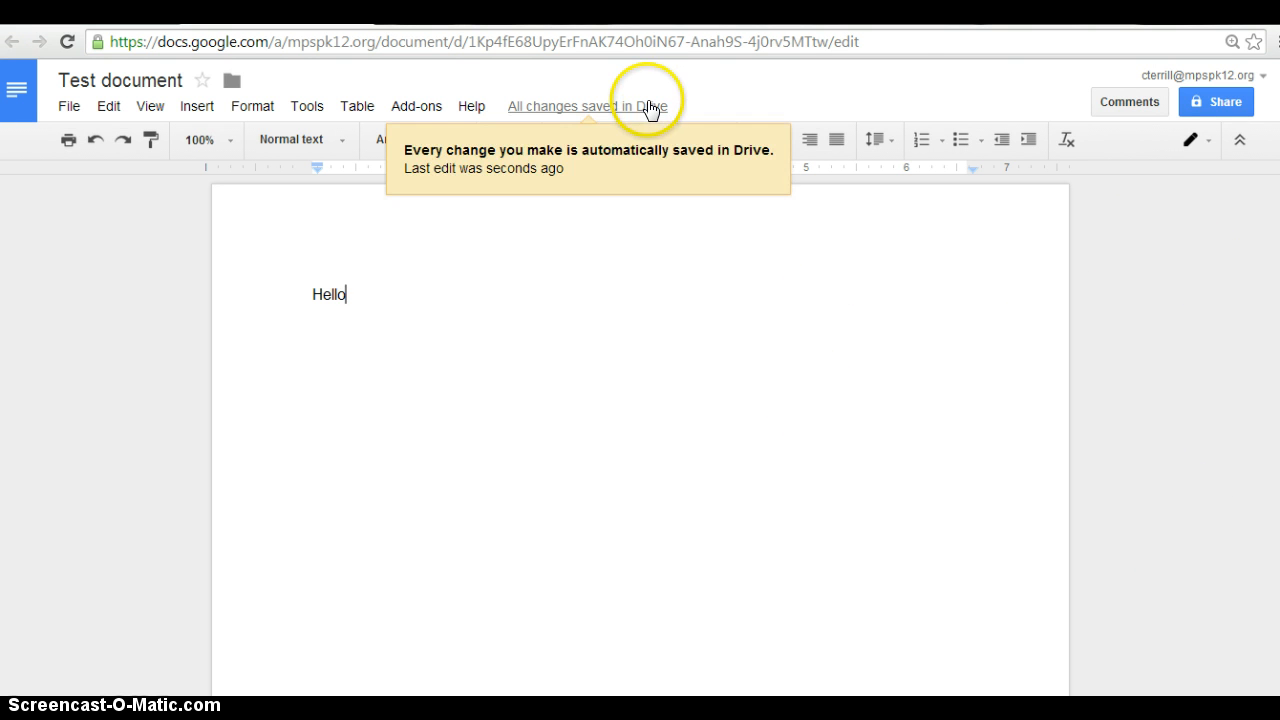
left_click(649, 112)
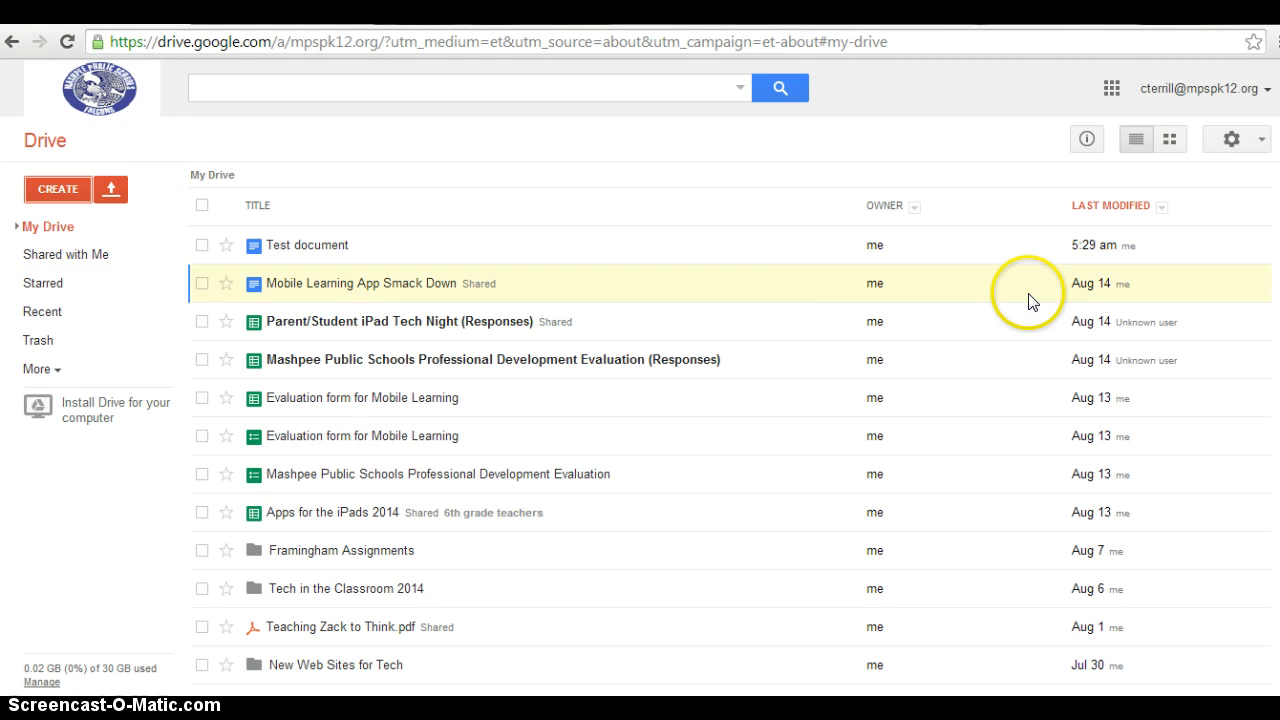
Show the files shared with this account in Drive and open The Whole World In Your Hands, listed below Go Global!
left_click(448, 283)
left_click(70, 258)
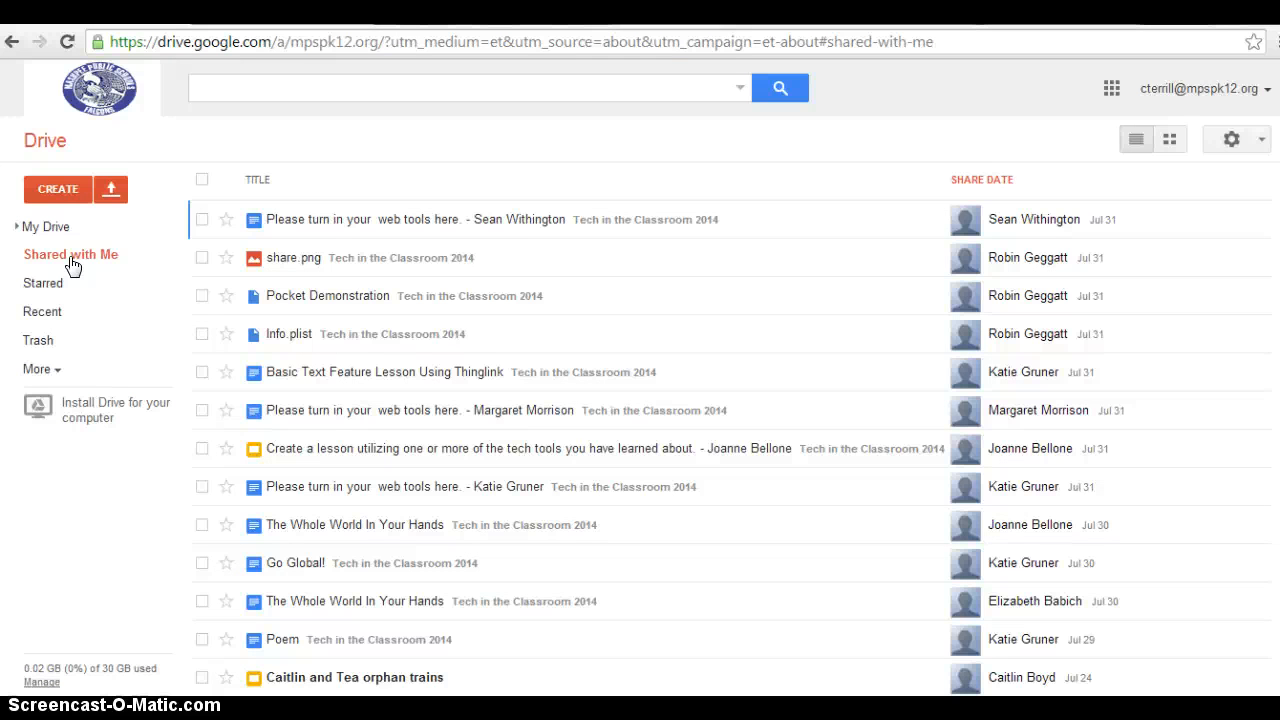
left_click(348, 600)
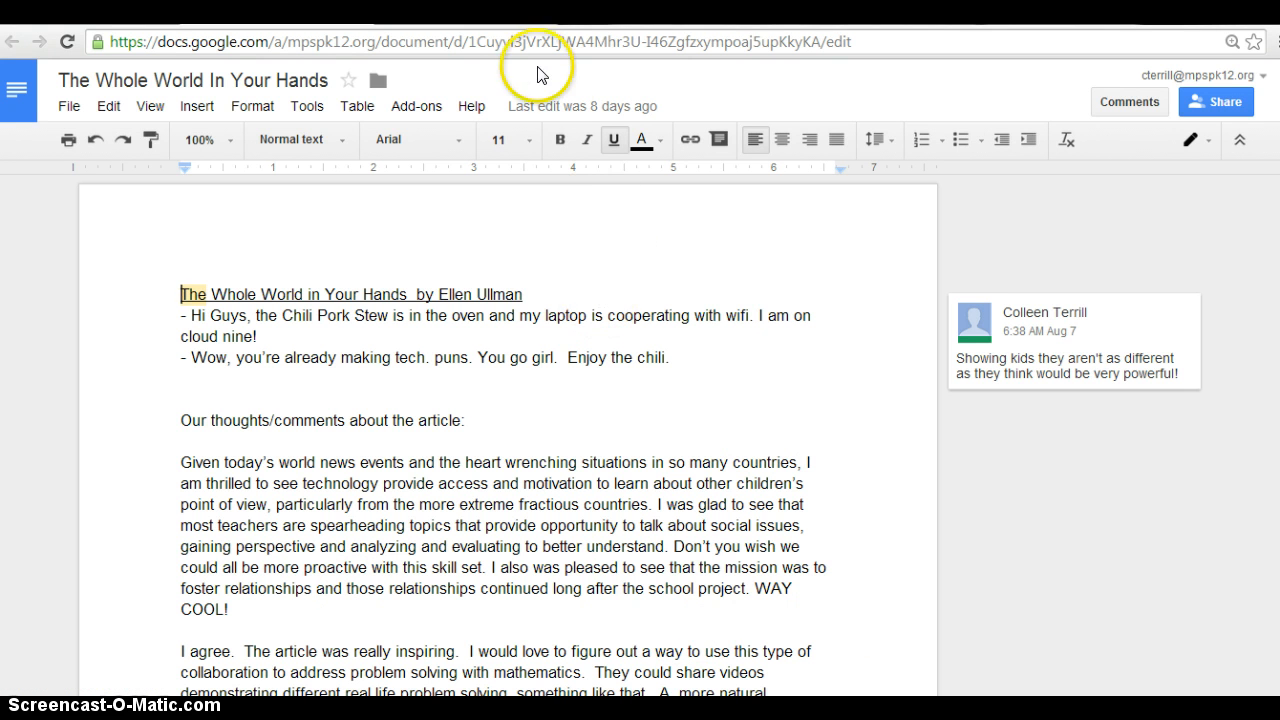
Open the document's revision history, look through the revisions, and show more detailed revisions.
left_click(550, 107)
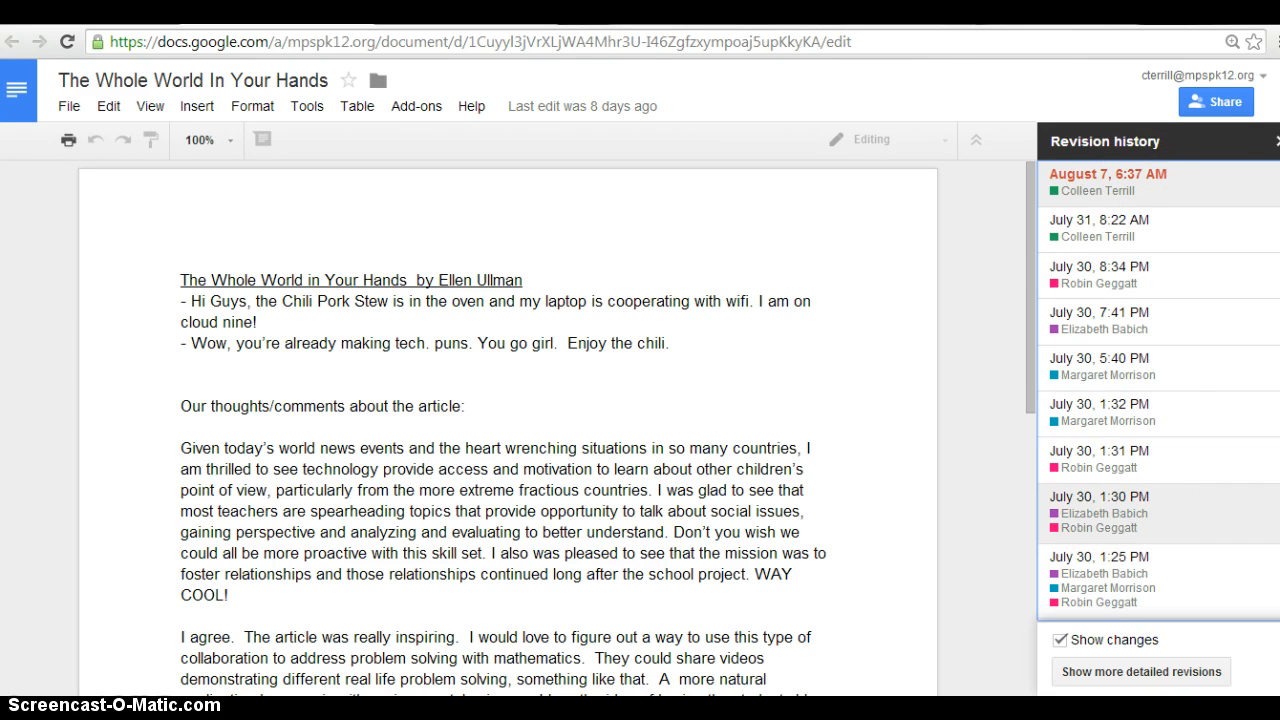
scroll(1250, 514, "down", 1)
scroll(1159, 390, "down", 2)
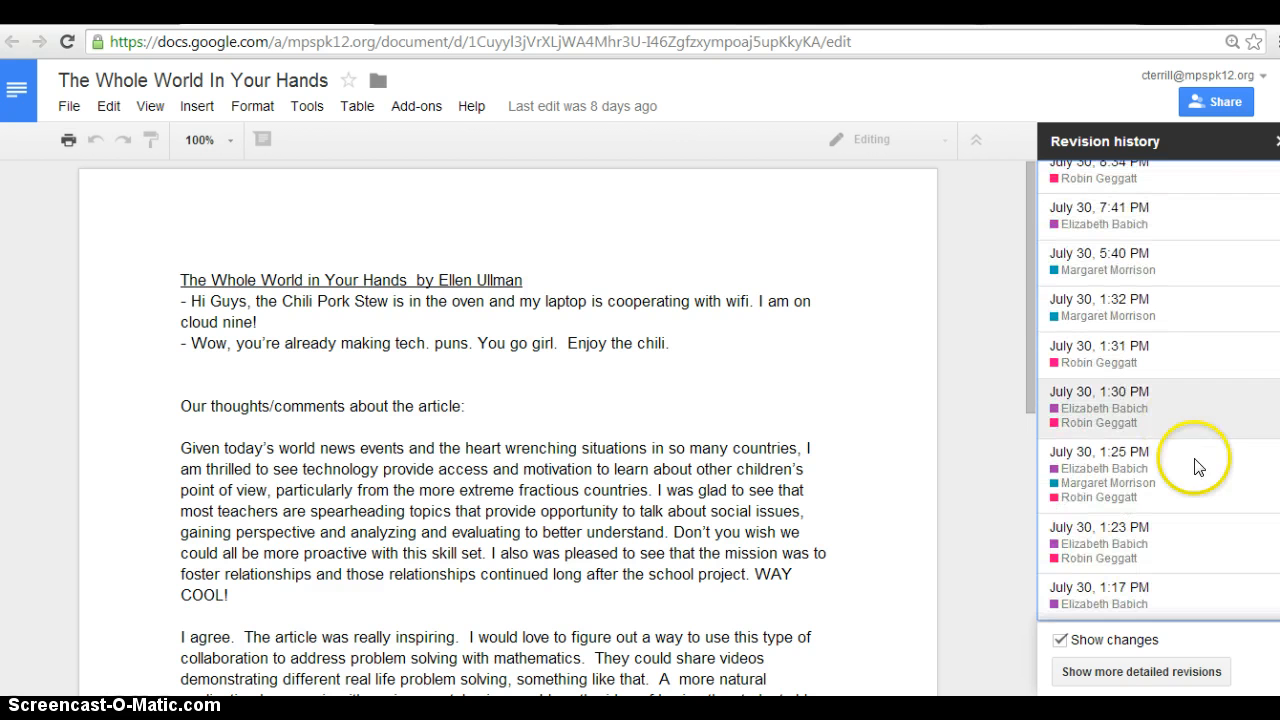
left_click(1166, 676)
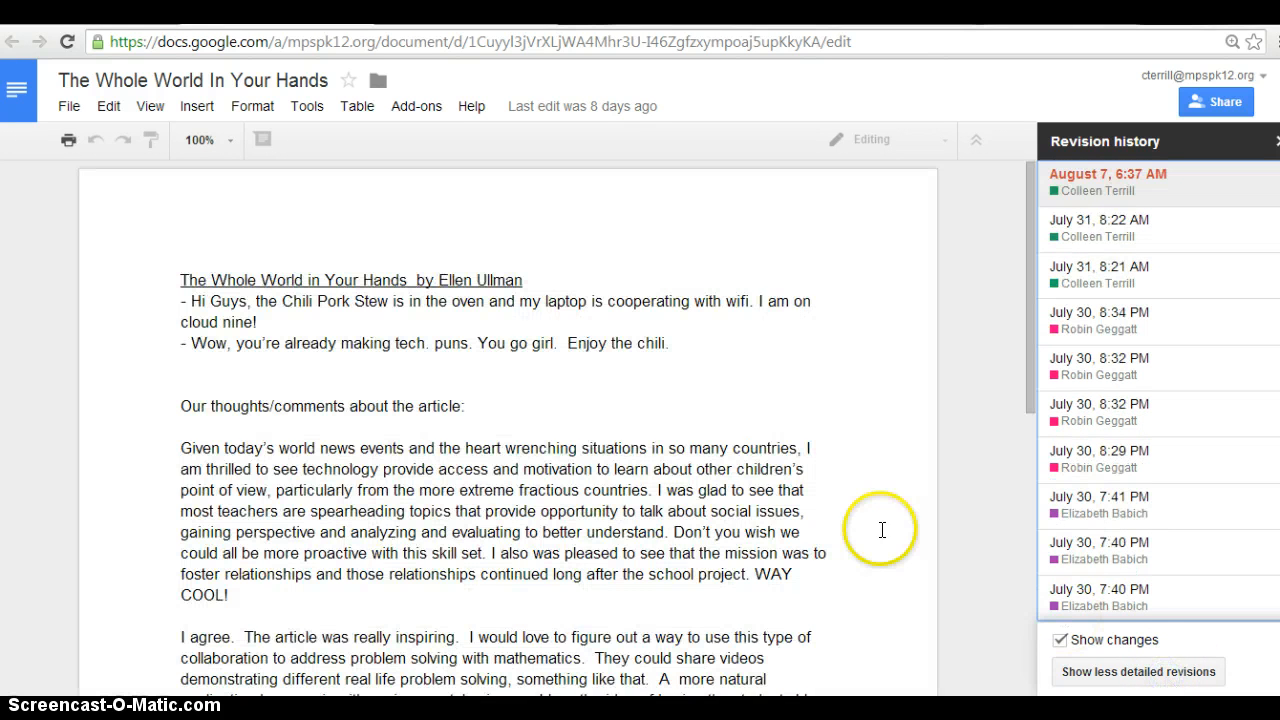
View the July 30, 8:29 PM revision and examine the changes made to the document text.
left_click(1053, 470)
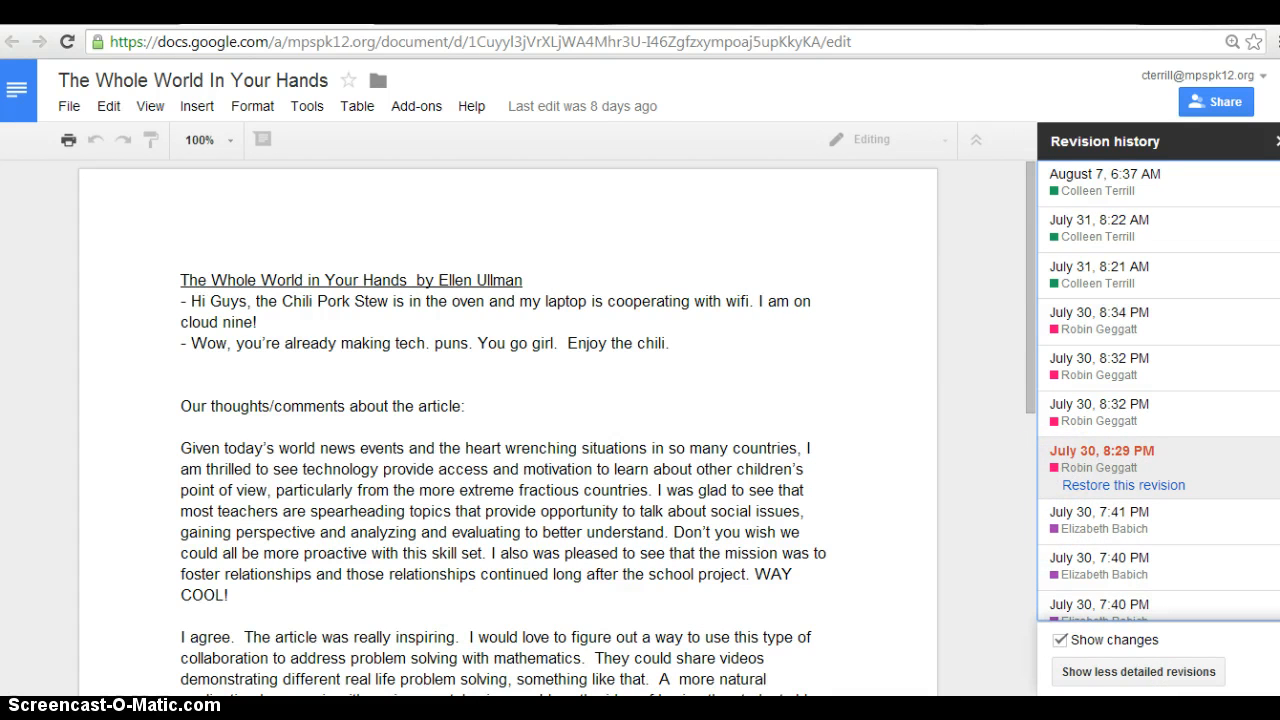
scroll(1159, 390, "down", 5)
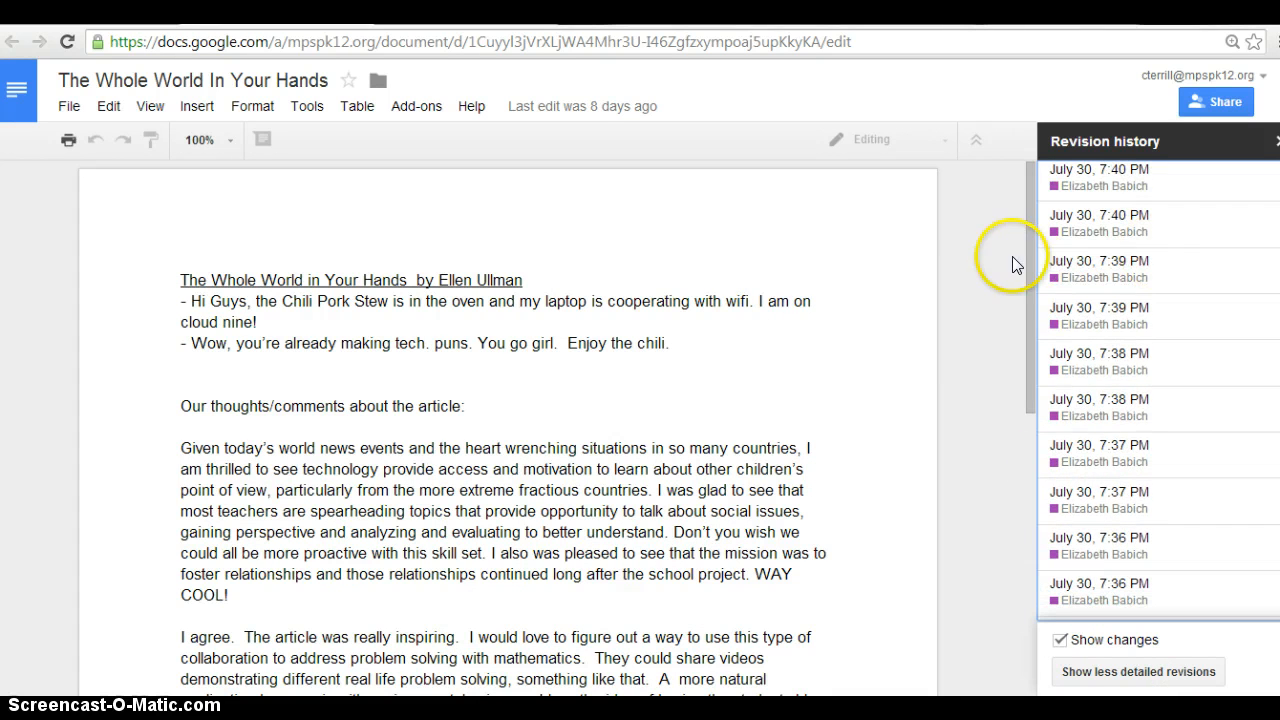
left_click_drag(1031, 268, 1050, 434)
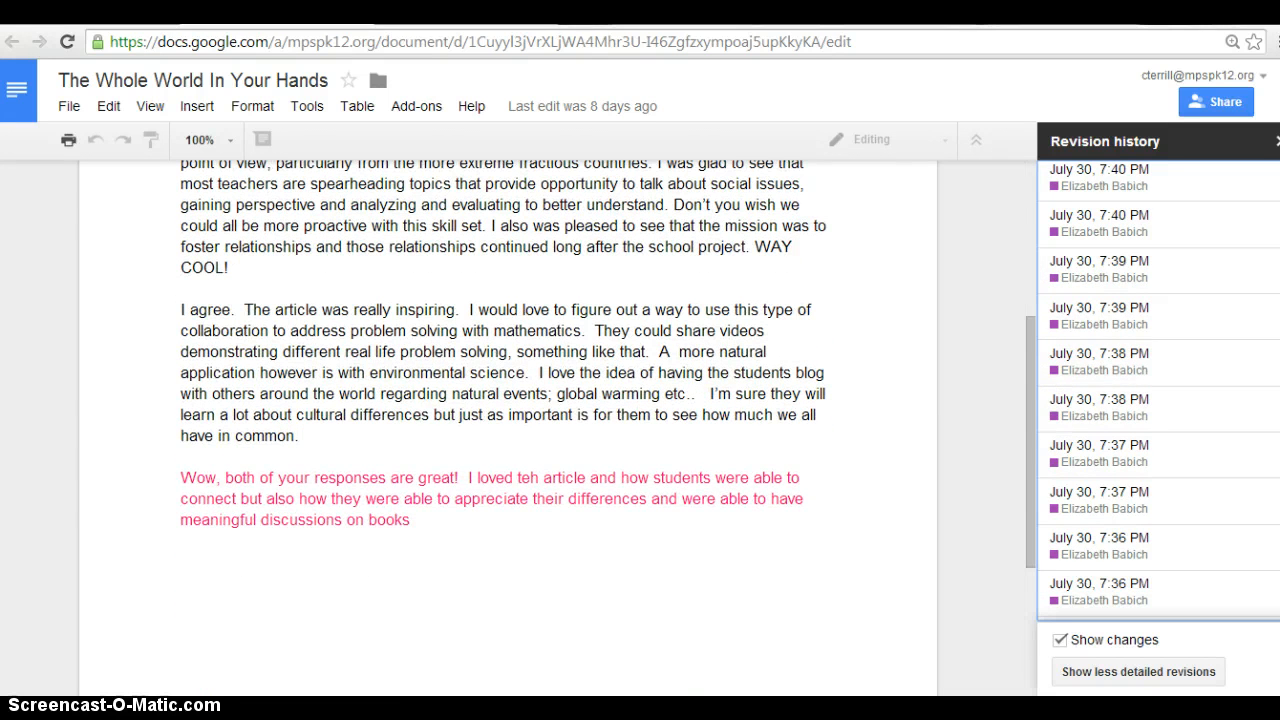
scroll(1159, 390, "up", 4)
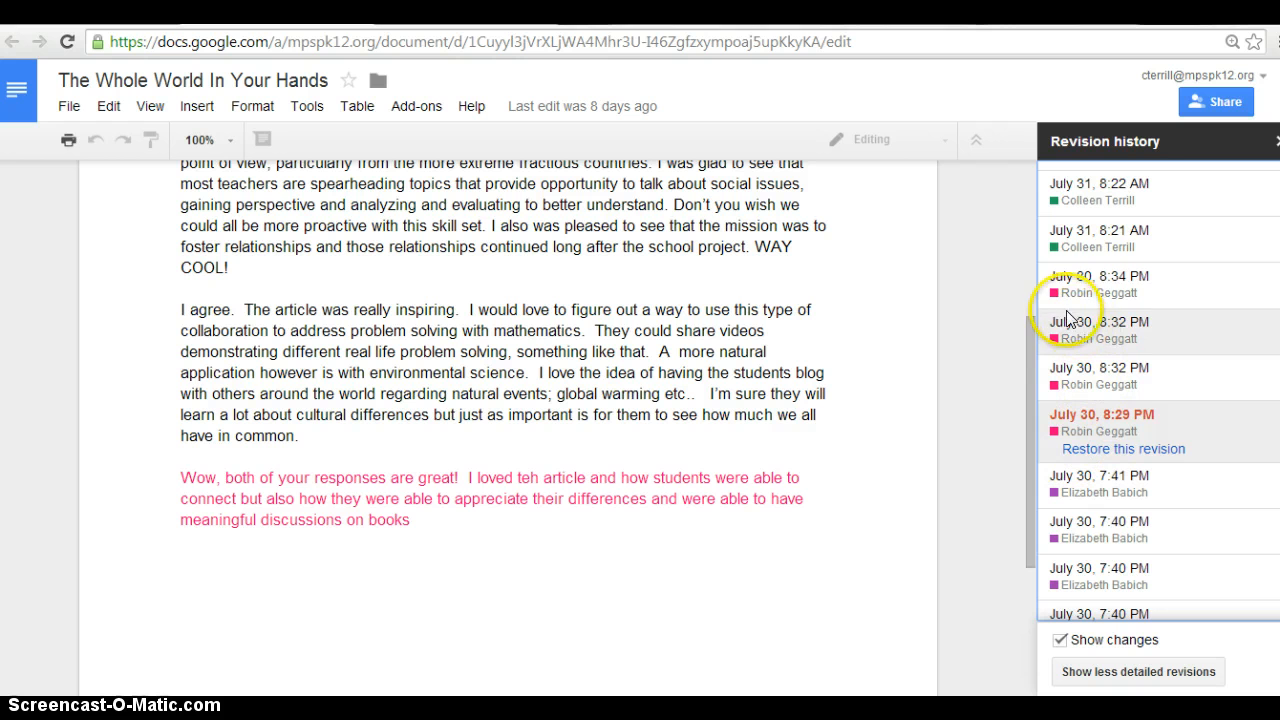
View the July 31, 8:21 AM revision and look through the document text and the earlier revisions.
left_click(1069, 243)
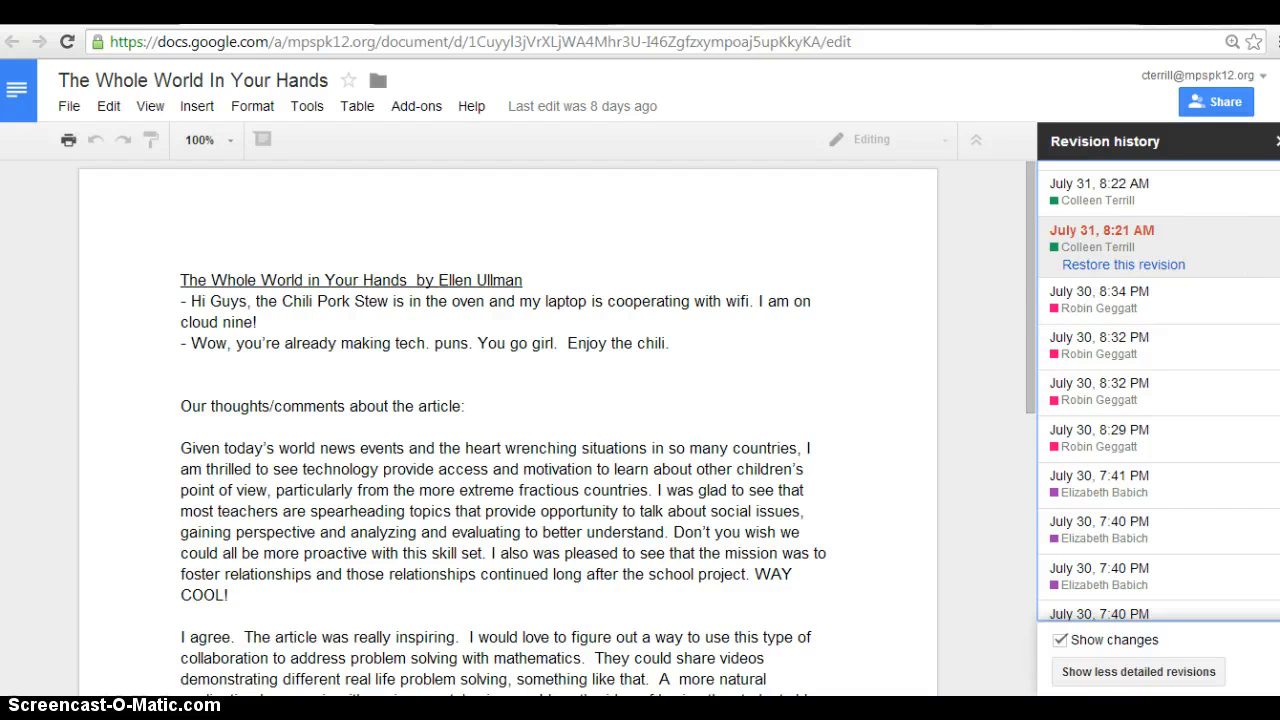
scroll(1158, 390, "down", 5)
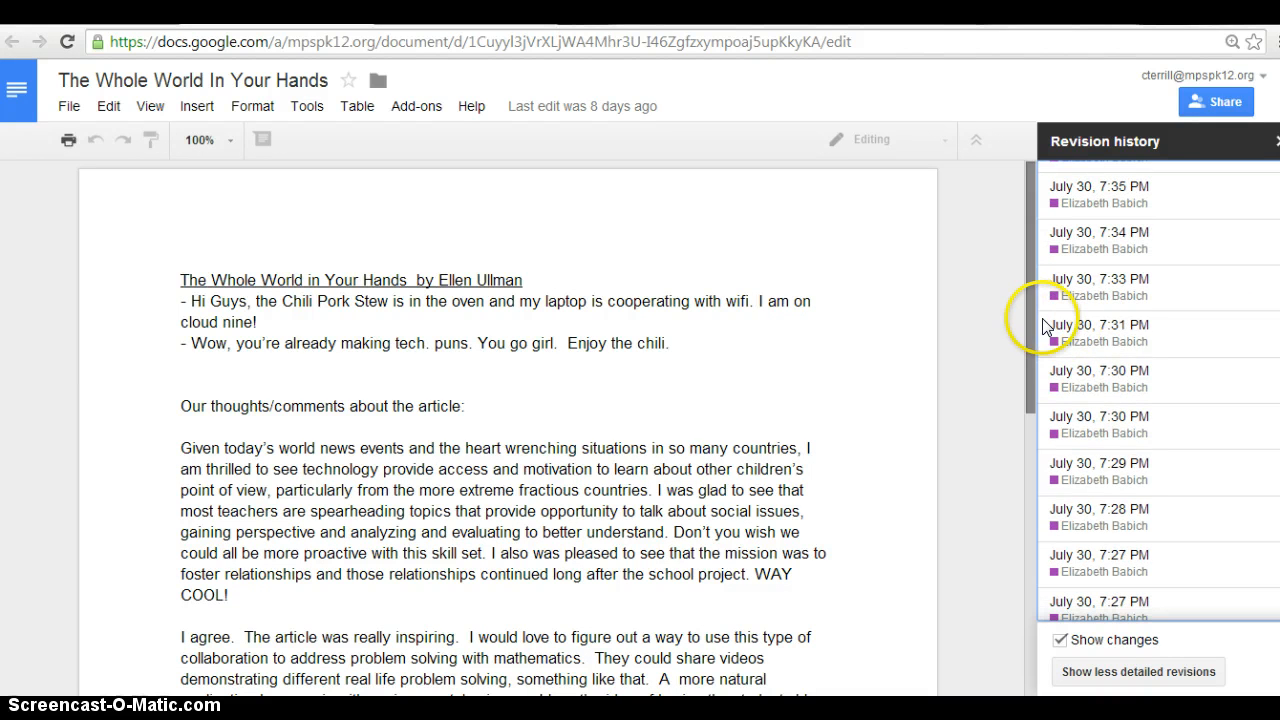
left_click_drag(1030, 319, 1056, 396)
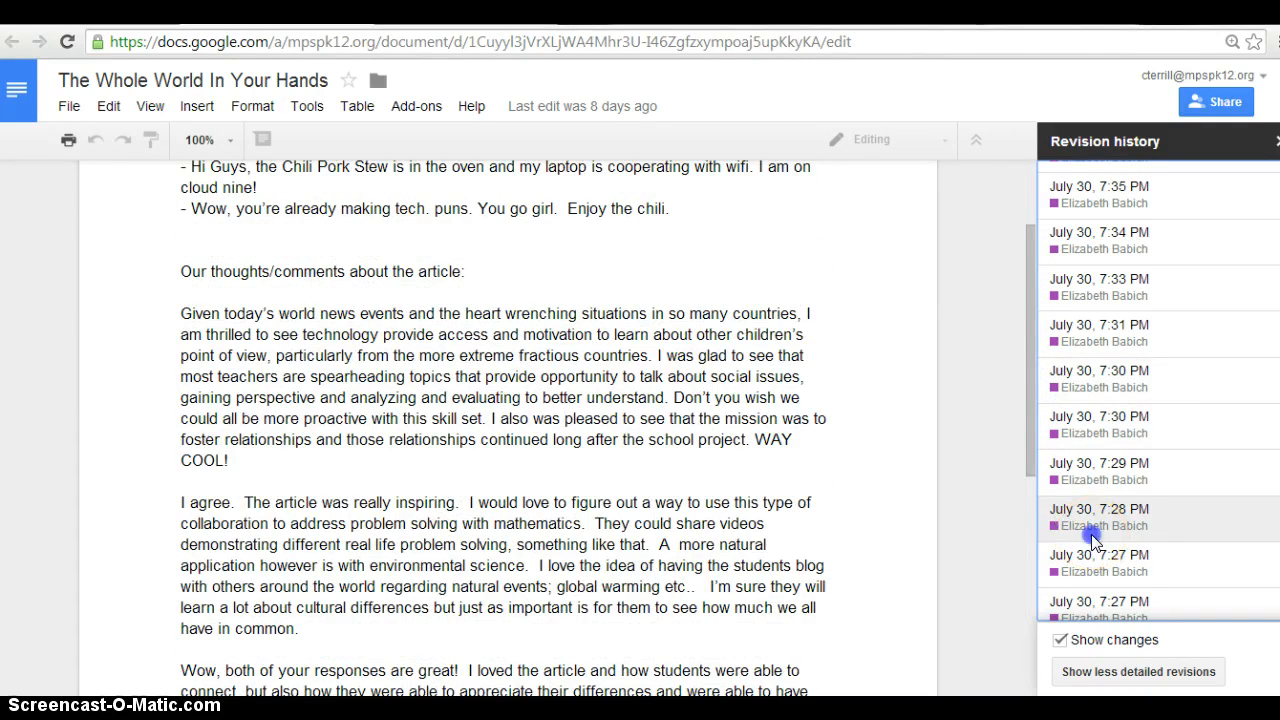
View the July 30, 7:28 PM and 7:35 PM revisions and examine the marked changes in the document text.
left_click(1086, 528)
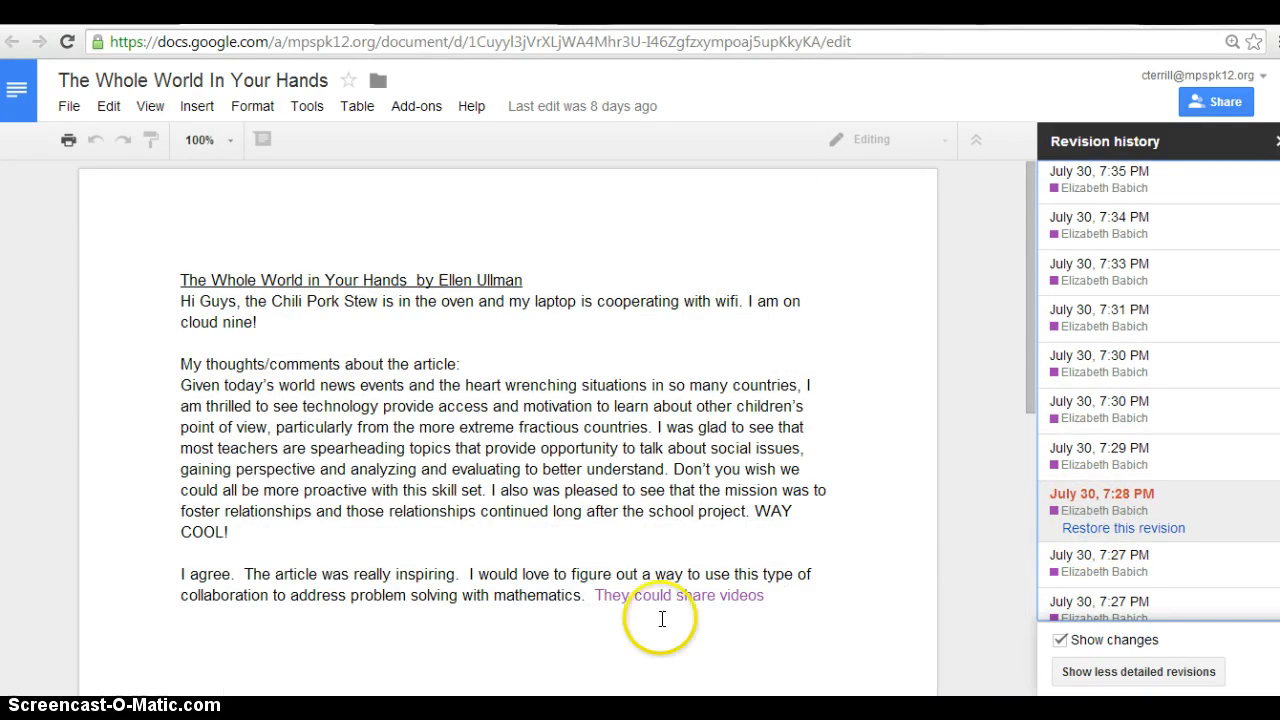
left_click(1058, 188)
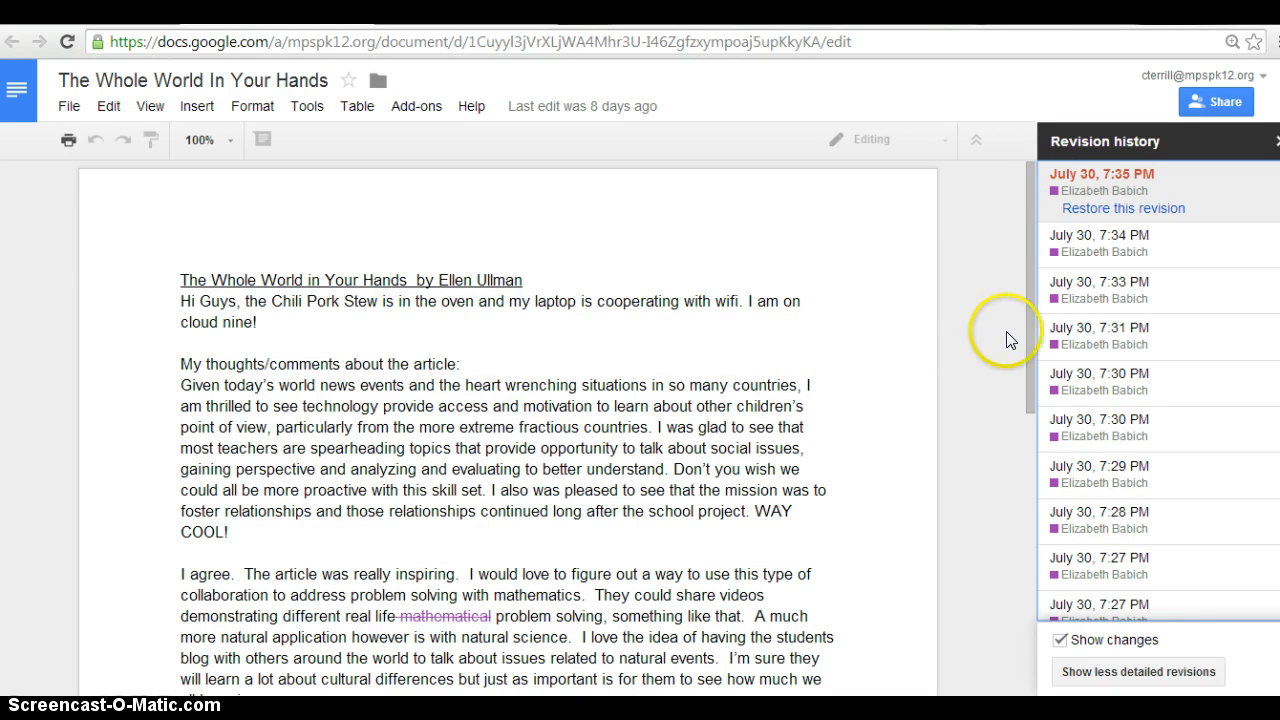
left_click_drag(1030, 328, 1028, 366)
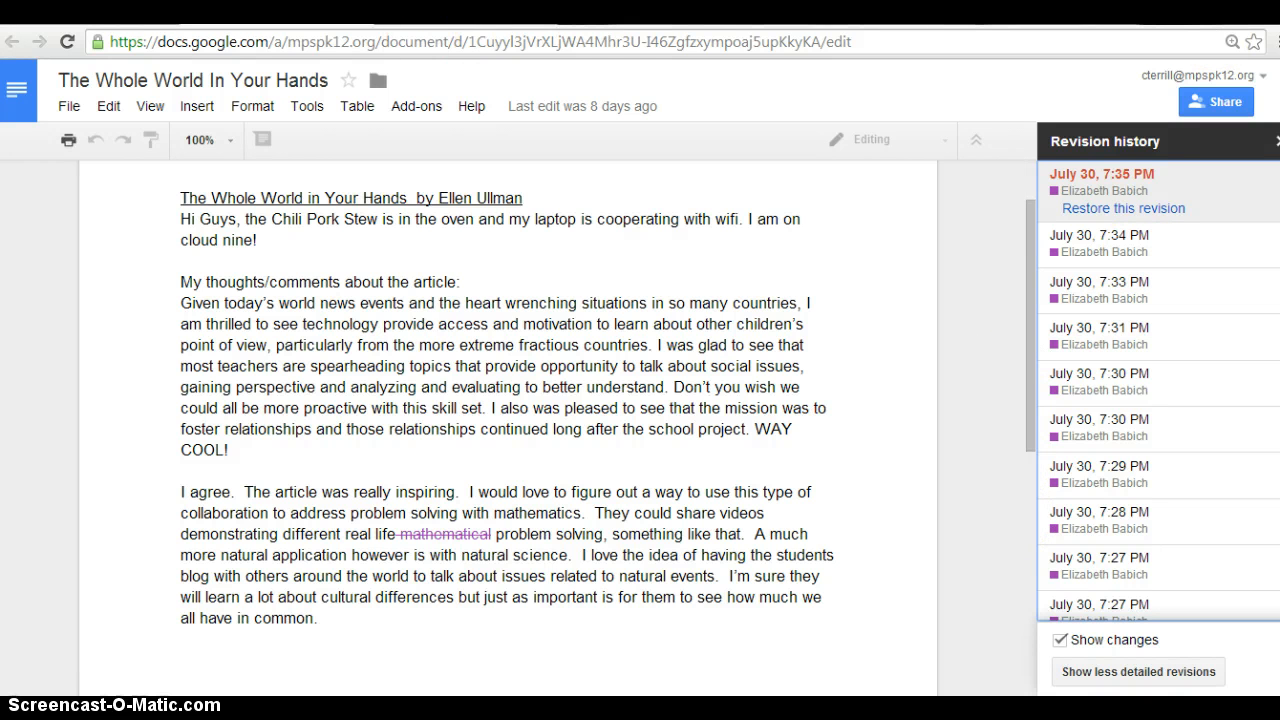
Return to the Drive file list, create a new presentation, and dismiss the theme chooser without choosing a theme.
left_click(300, 14)
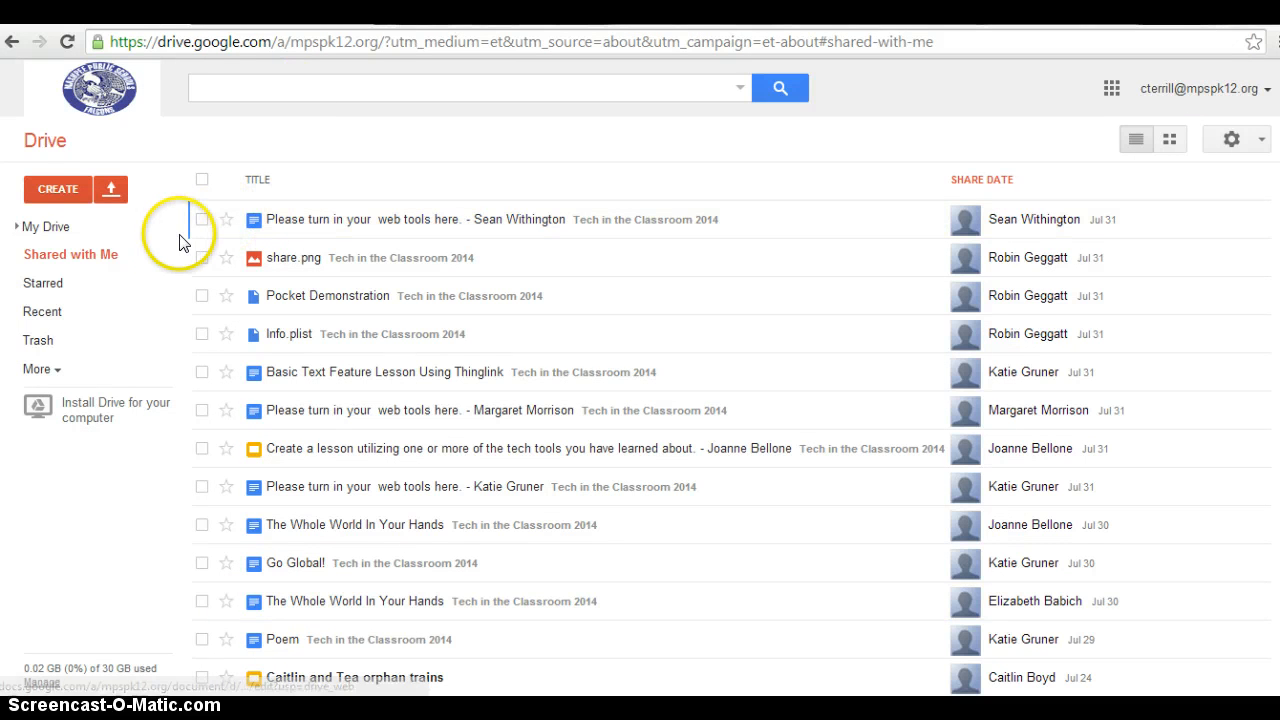
left_click(53, 192)
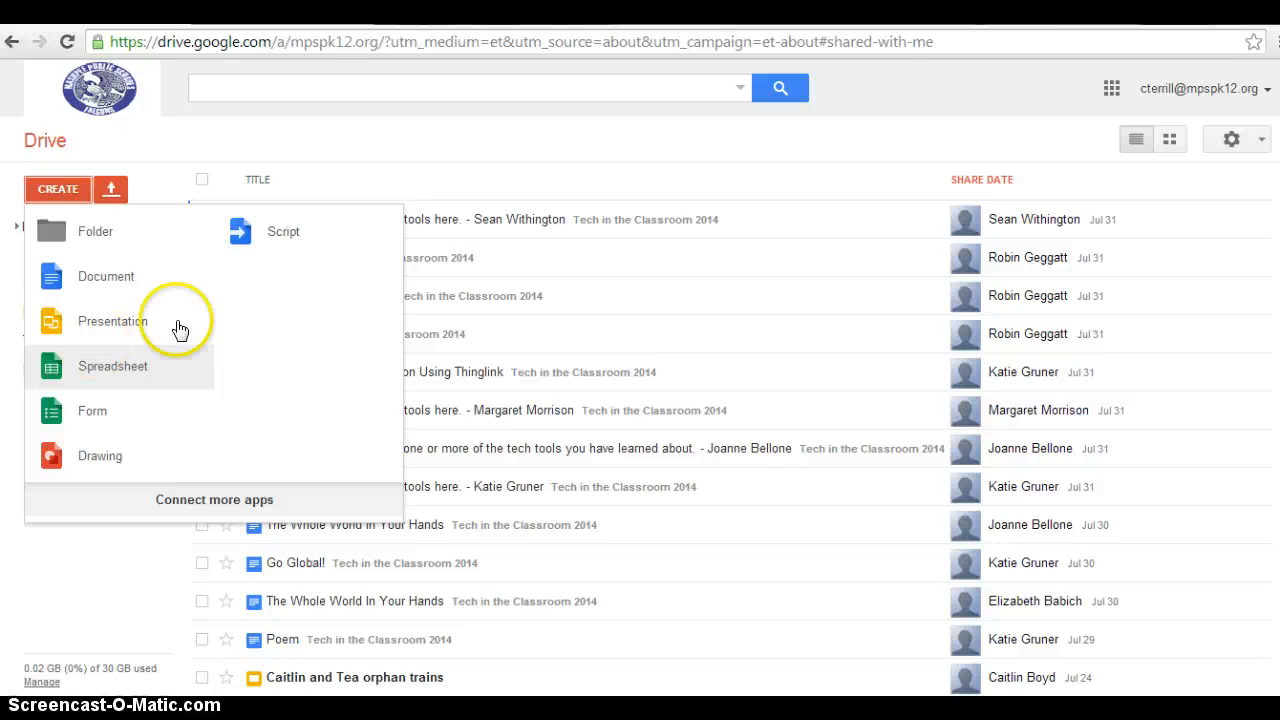
left_click(143, 324)
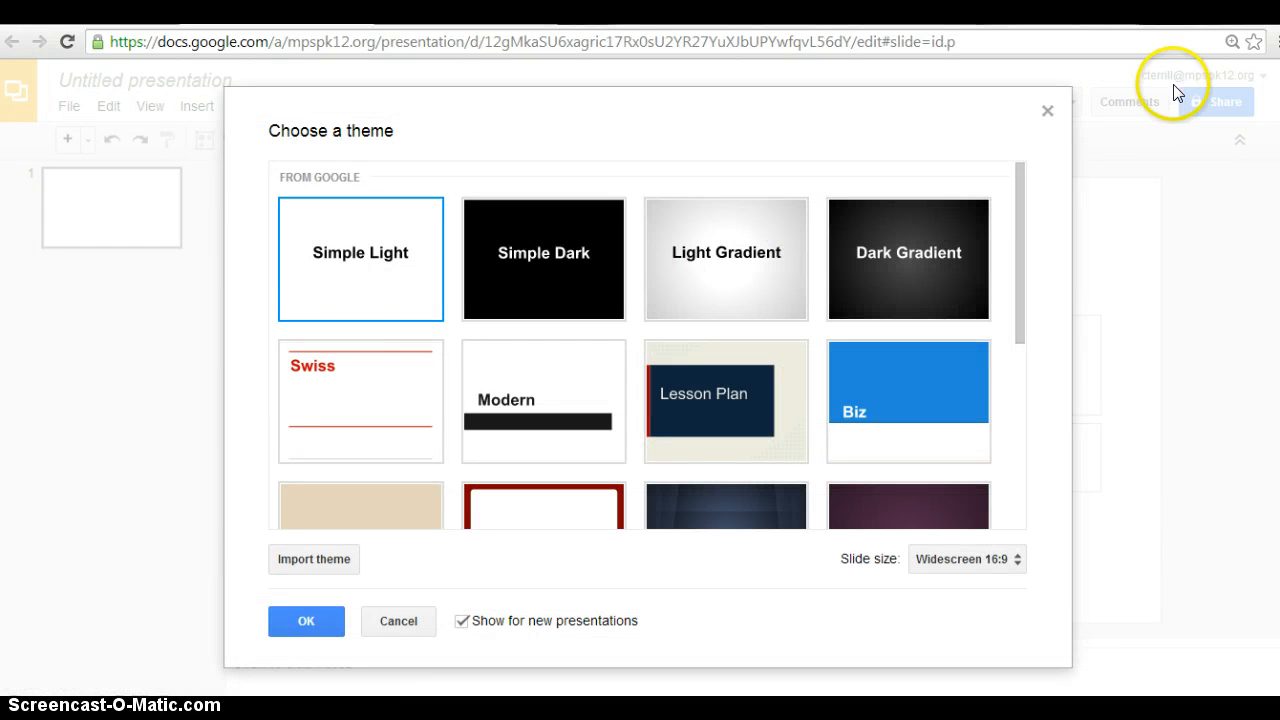
left_click(1048, 116)
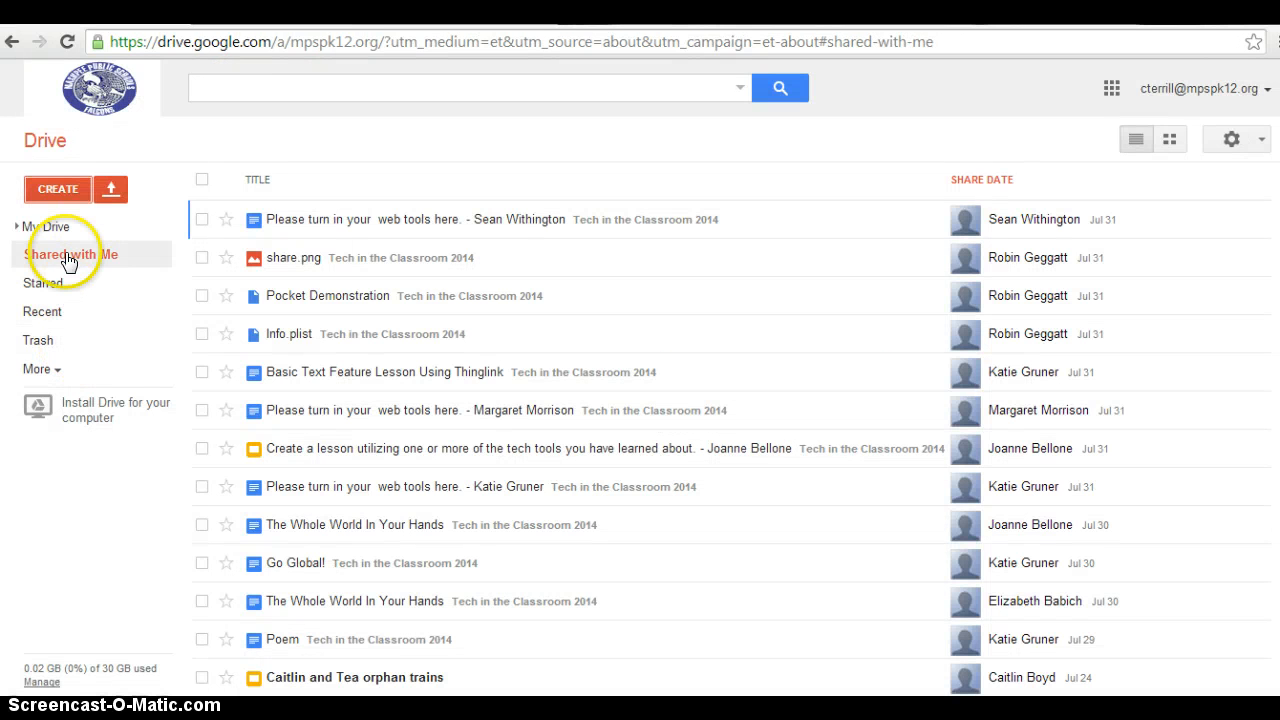
Create a new blank spreadsheet from Drive and return to the list of shared files.
left_click(74, 186)
left_click(85, 372)
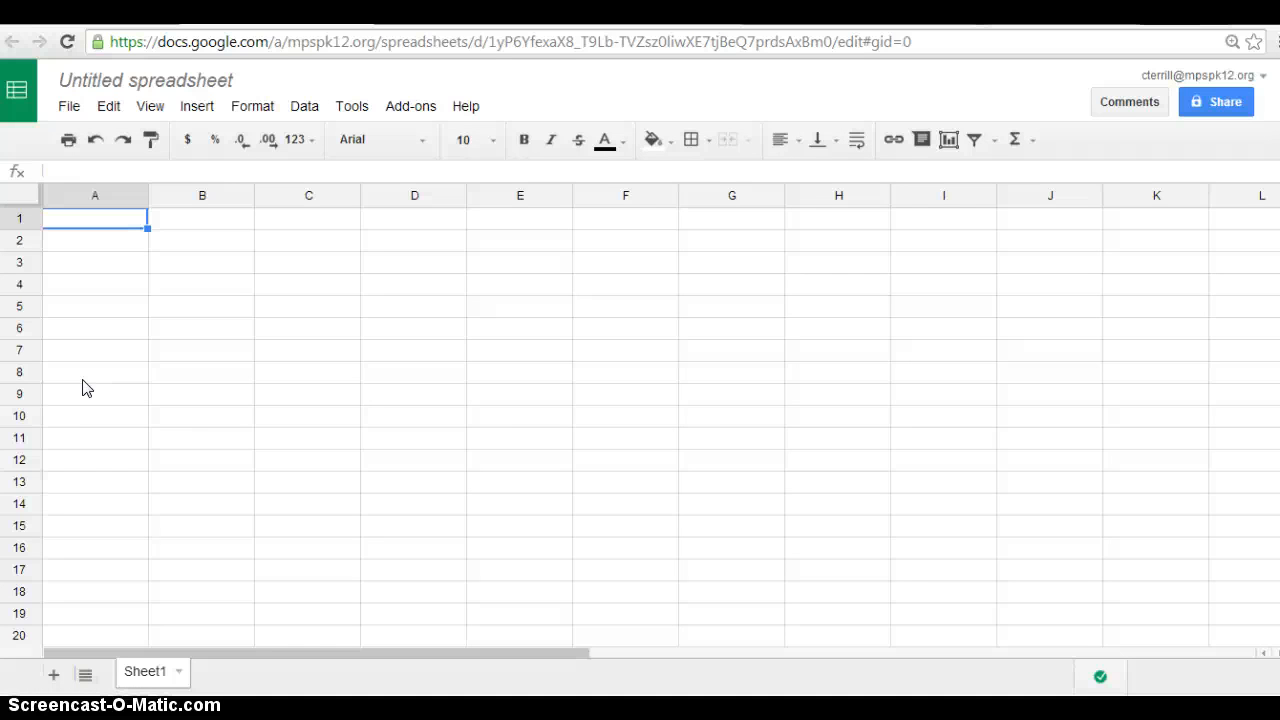
key("ctrl+shift+Tab")
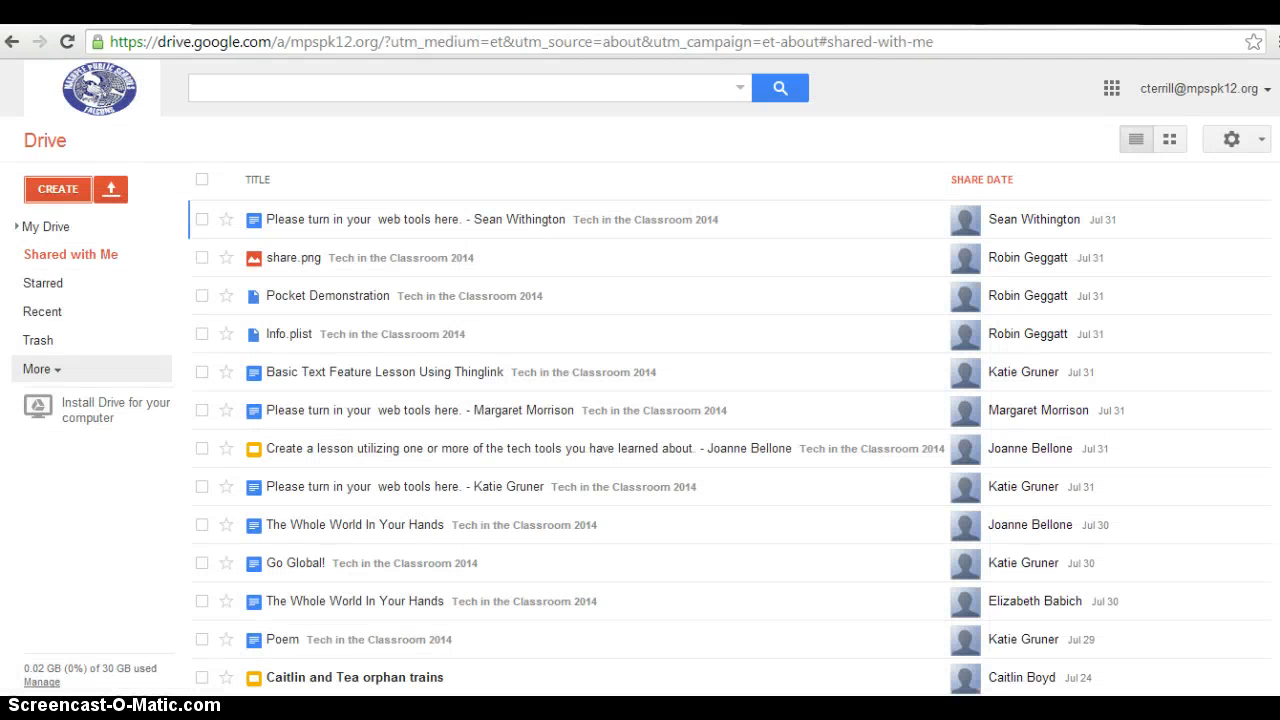
Create a new form from Drive, dismiss the title and theme chooser, and return to the file list.
left_click(62, 188)
left_click(60, 421)
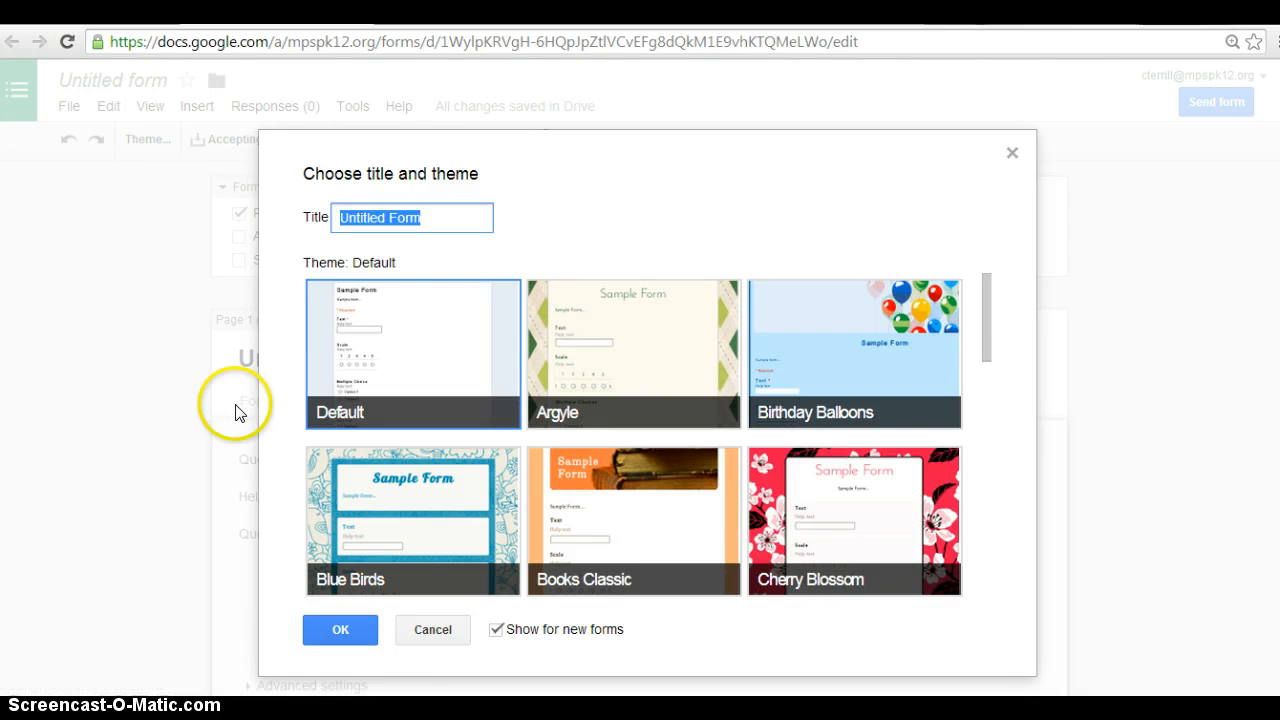
left_click(1013, 155)
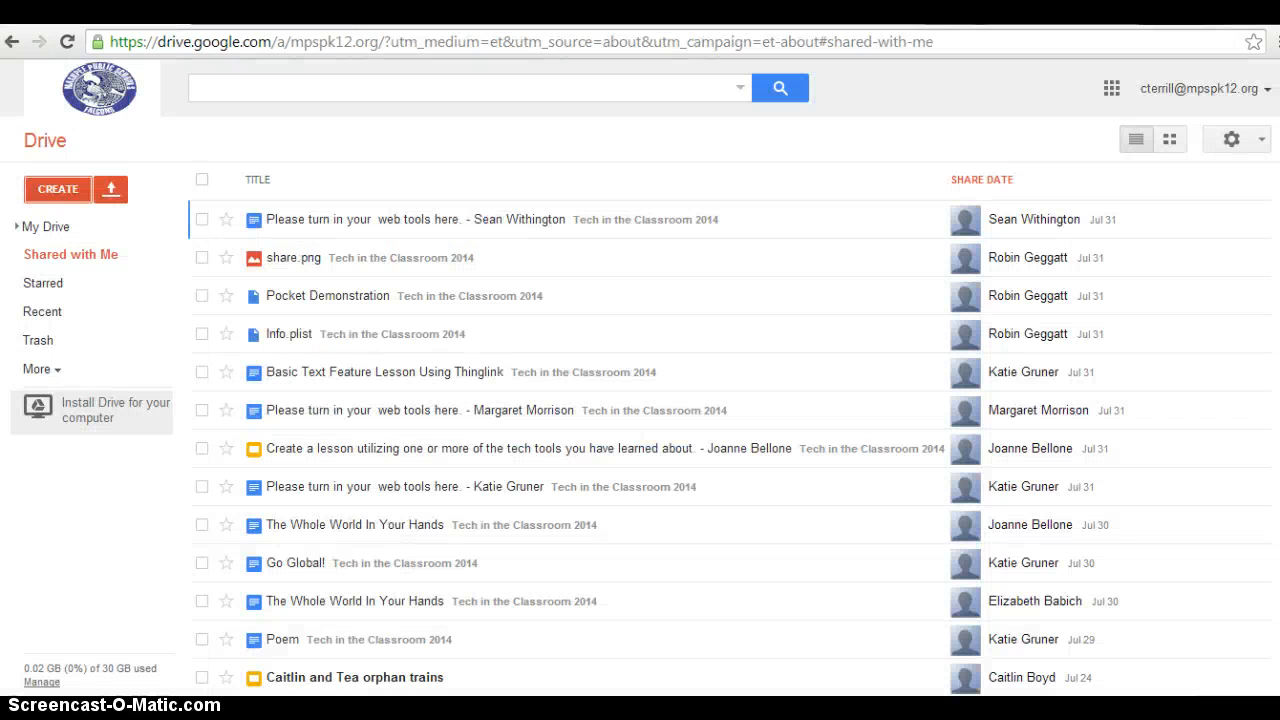
Look through the files in My Drive, view the Parent/Student iPad Tech Night (Responses) spreadsheet, and return to the list.
left_click(32, 229)
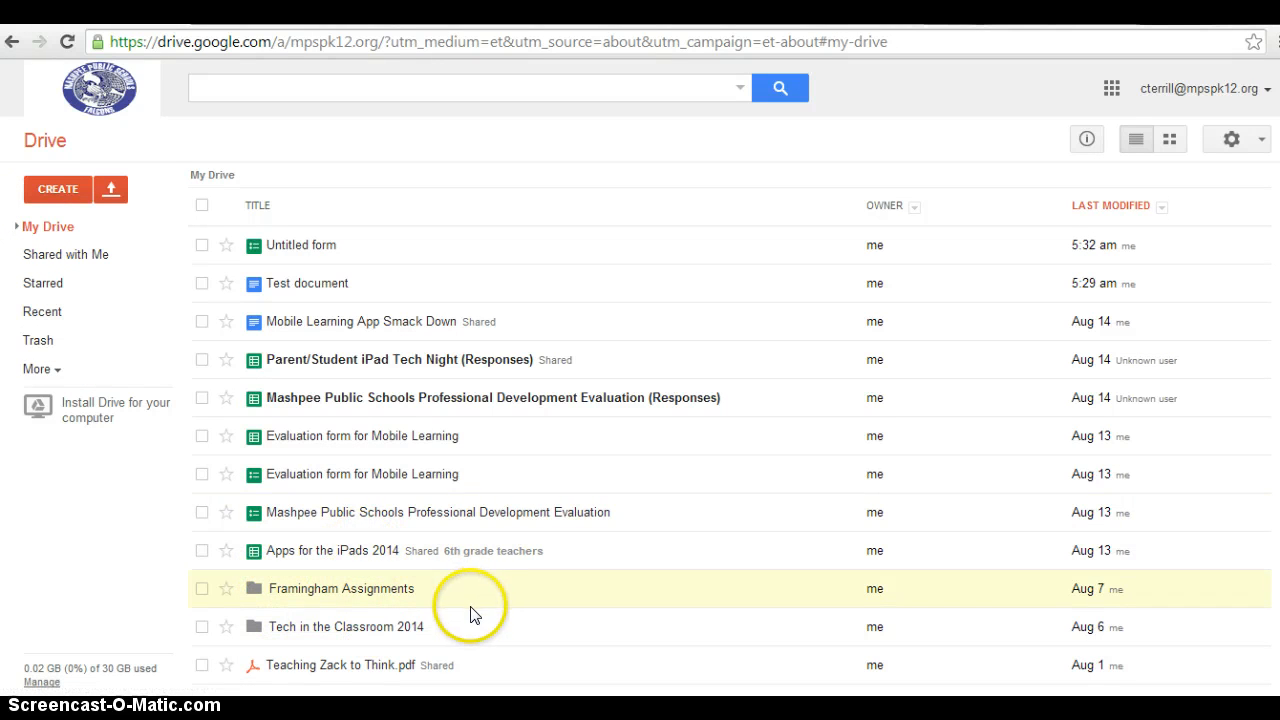
scroll(427, 395, "down", 2)
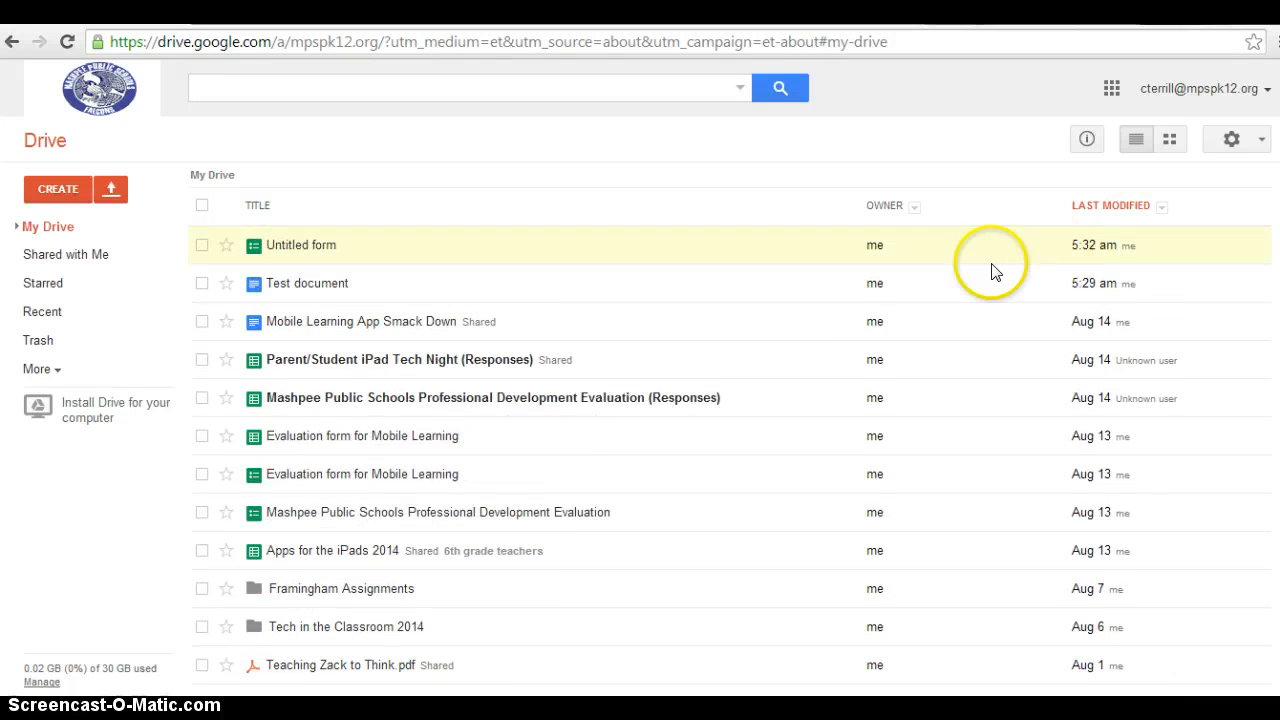
left_click(457, 359)
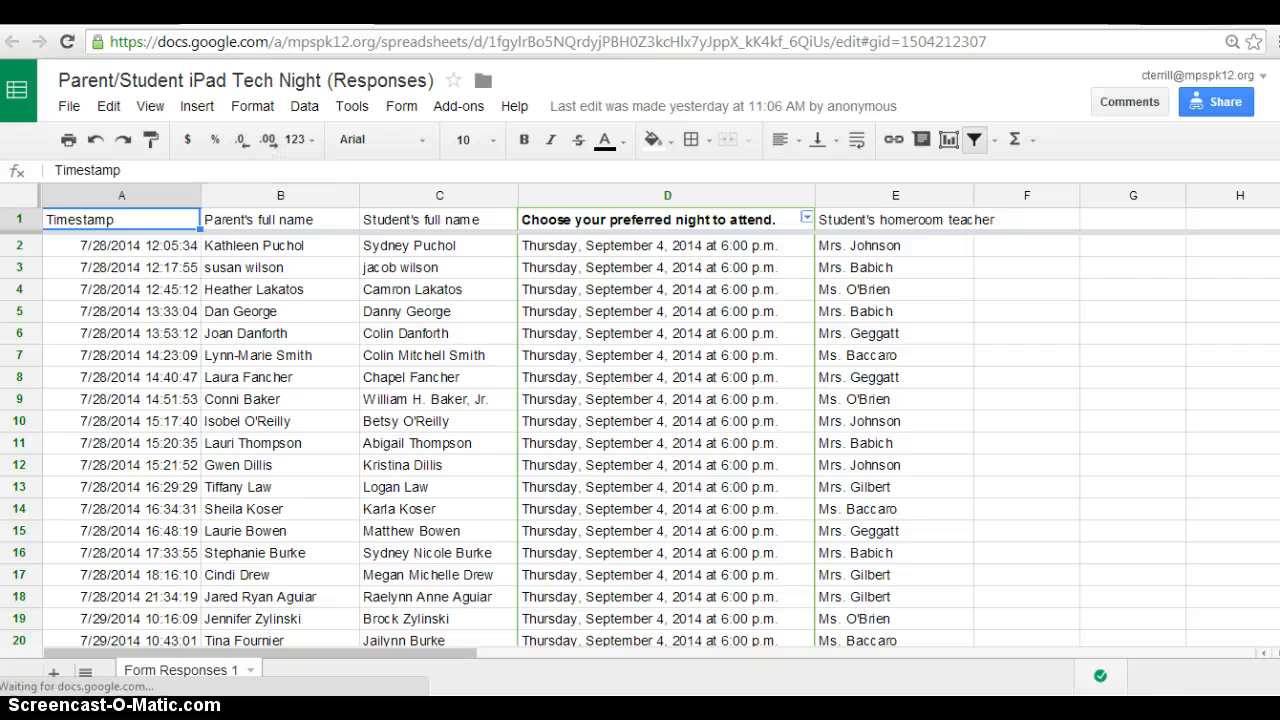
key("alt+Left")
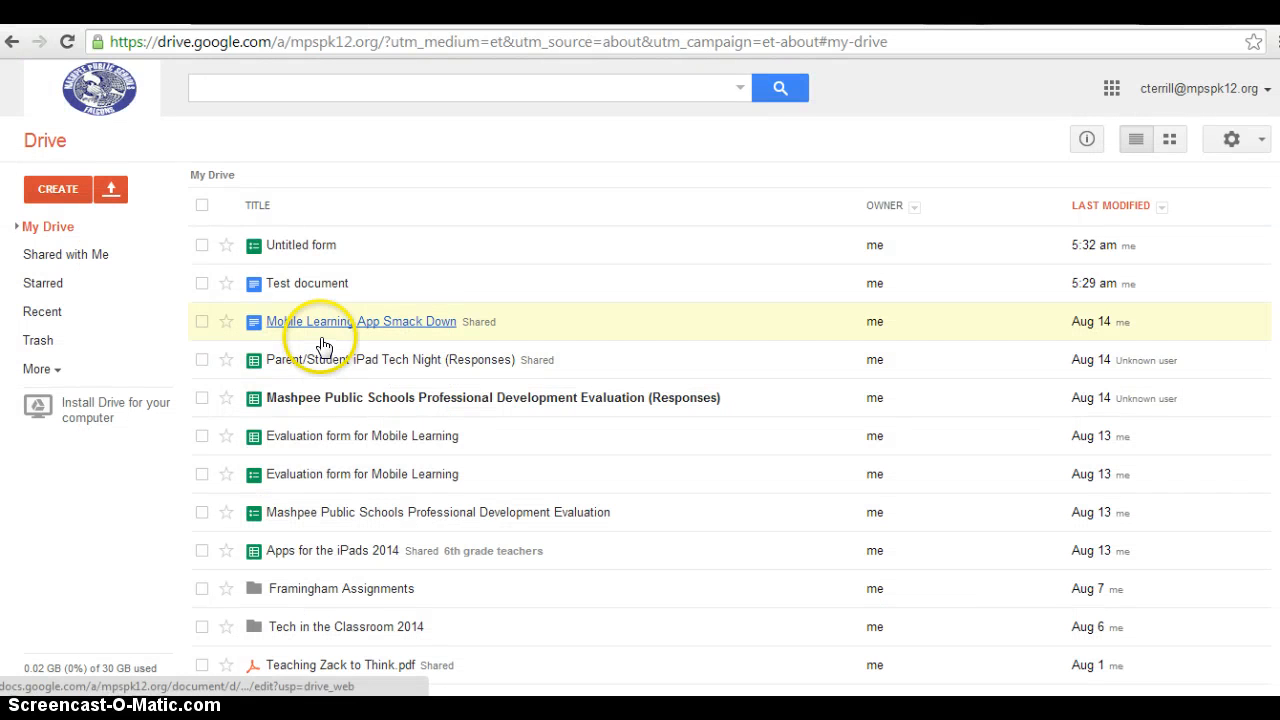